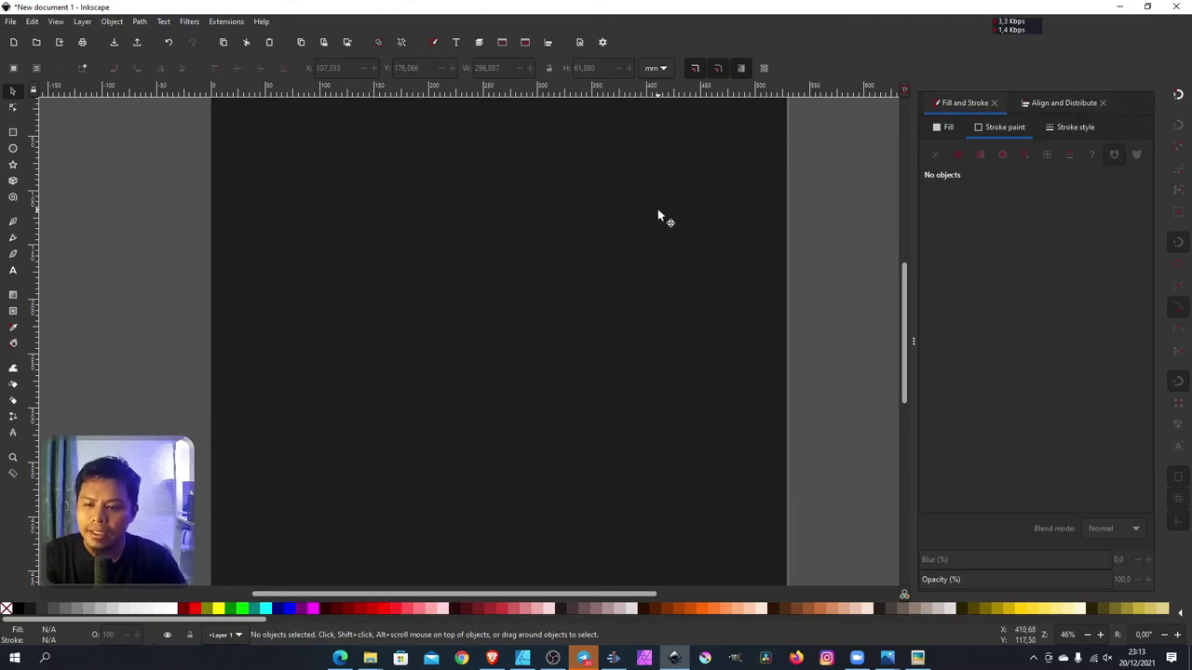
# Step: Add a '3D EFFECT' text object near the page middle and select all its characters
pyautogui.keyDown('ctrl'); pyautogui.scroll(-1, 473, 268); pyautogui.keyUp('ctrl')
pyautogui.keyDown('ctrl'); pyautogui.scroll(-1, 473, 270); pyautogui.keyUp('ctrl')
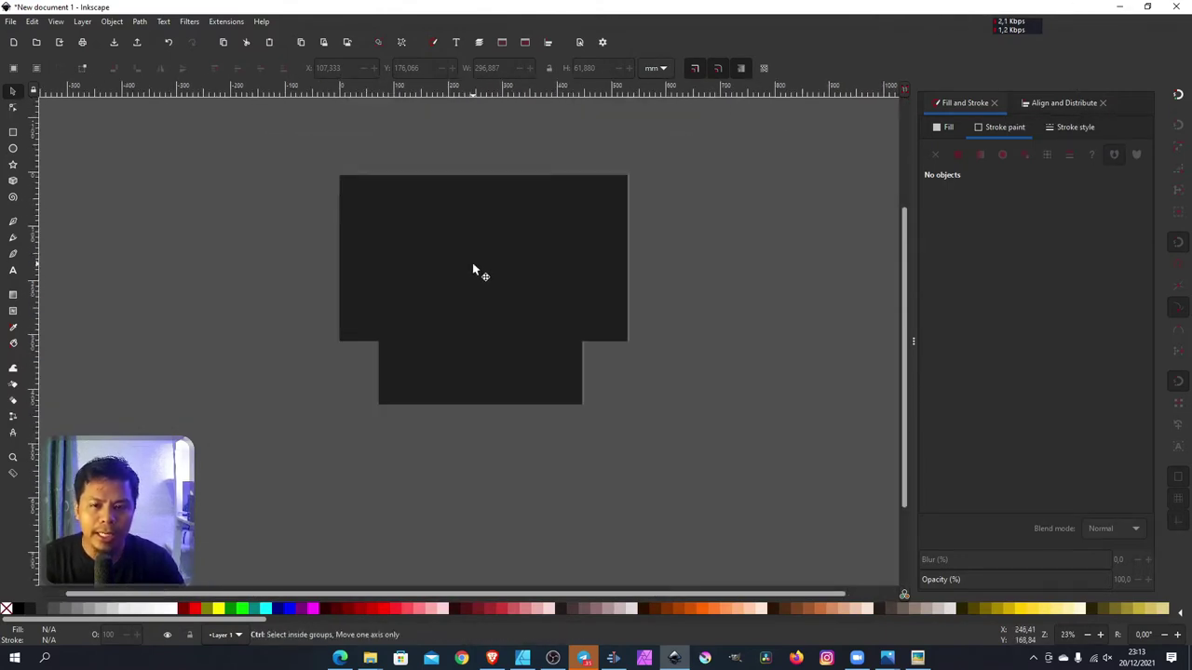
pyautogui.keyDown('ctrl'); pyautogui.scroll(1, 473, 270); pyautogui.keyUp('ctrl')
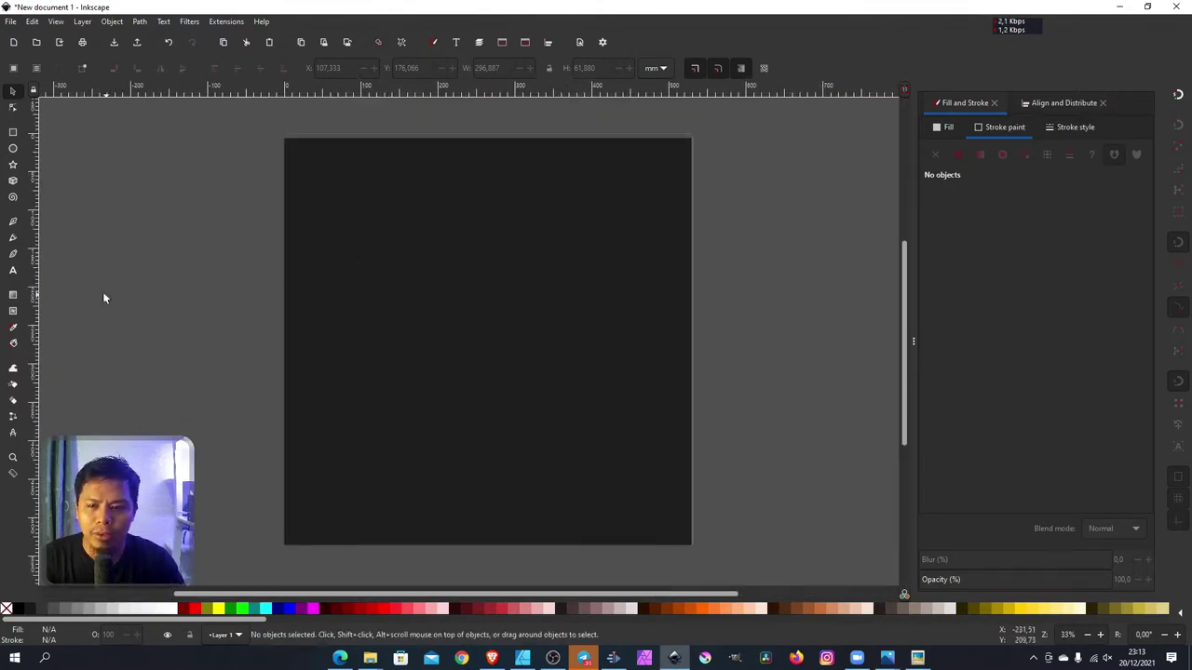
pyautogui.click(13, 271)
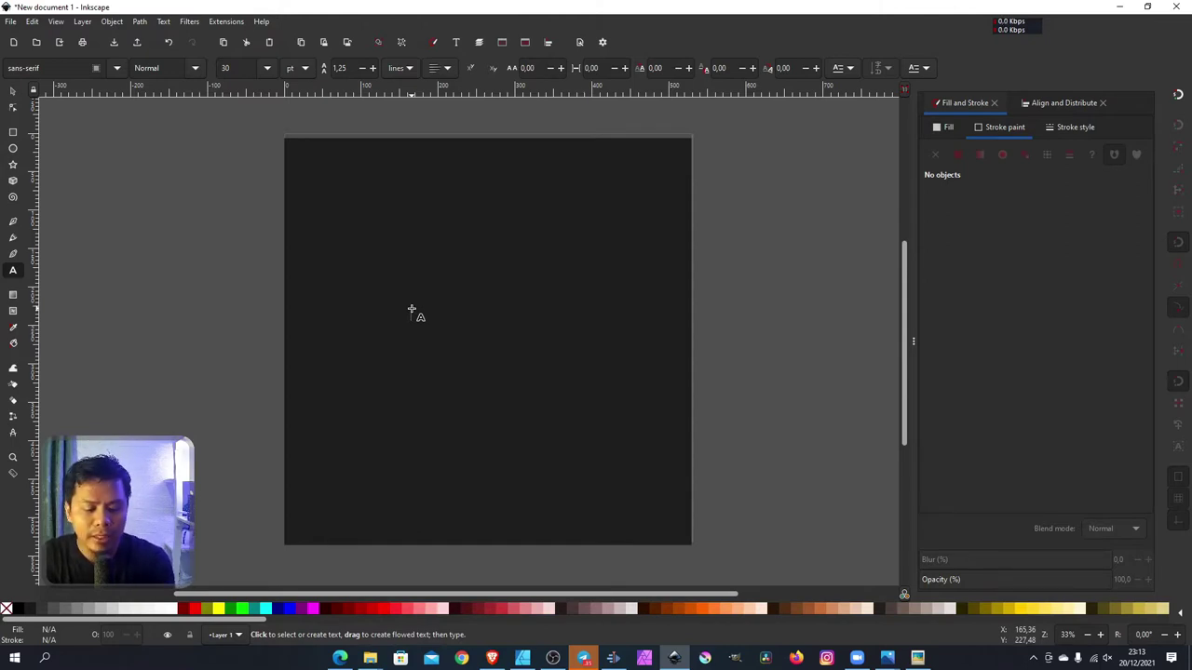
pyautogui.click(412, 312)
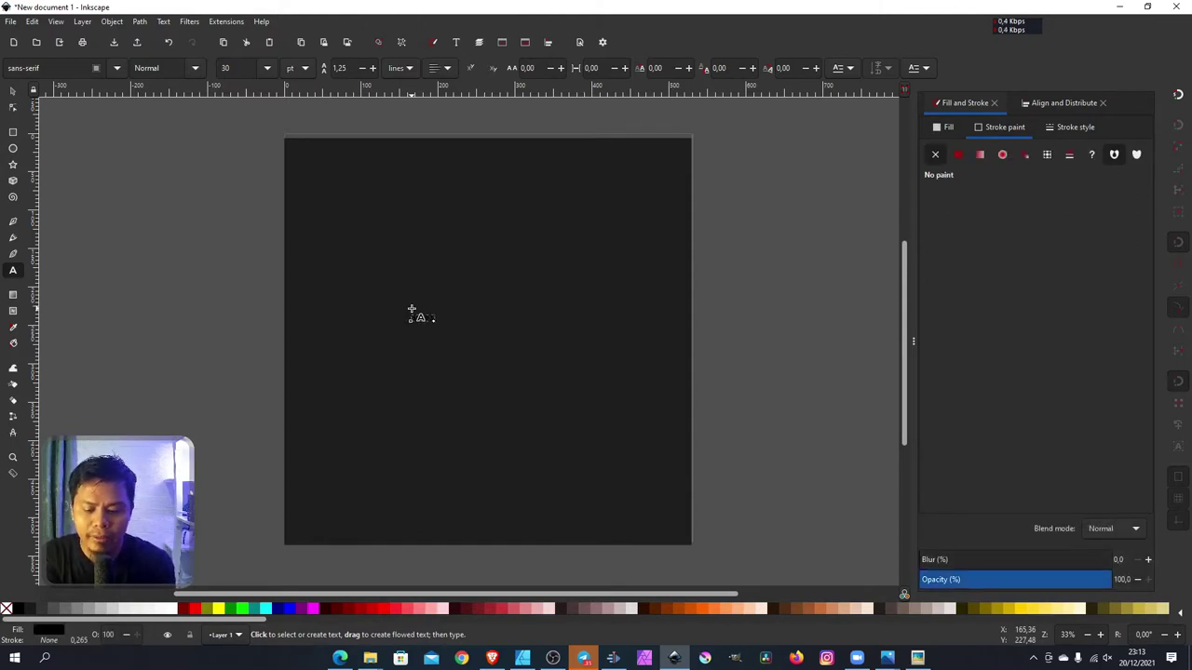
pyautogui.write('CT')
pyautogui.scroll(1, 428, 318)
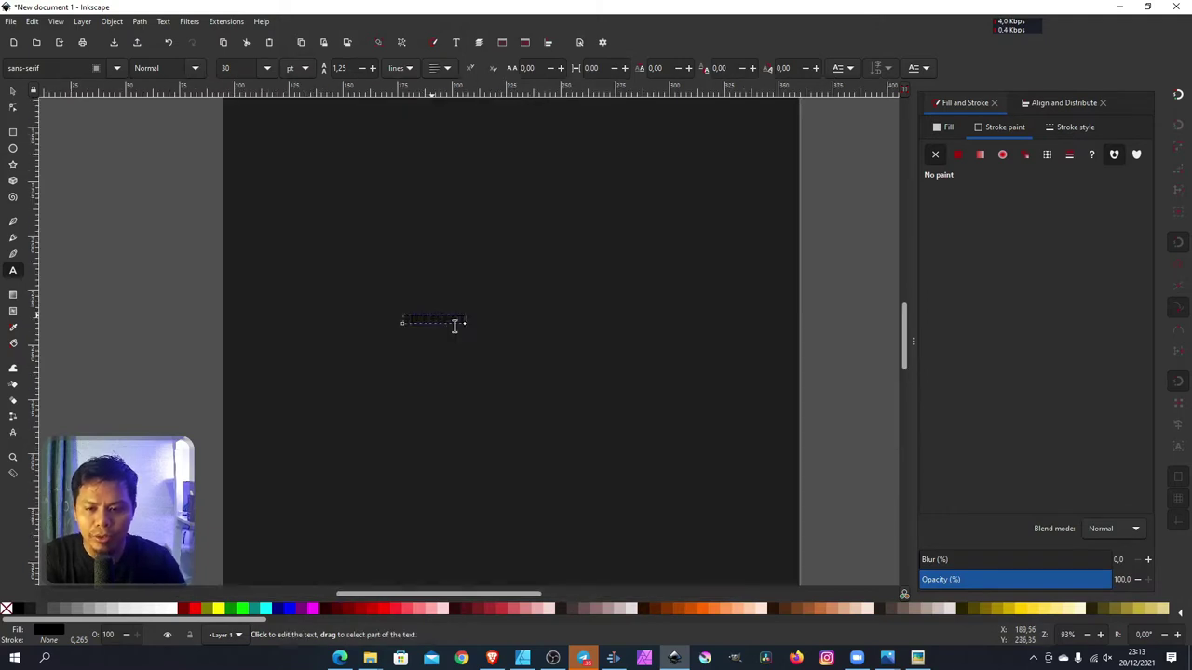
pyautogui.scroll(4, 452, 323)
pyautogui.hotkey('ctrl', 'a')
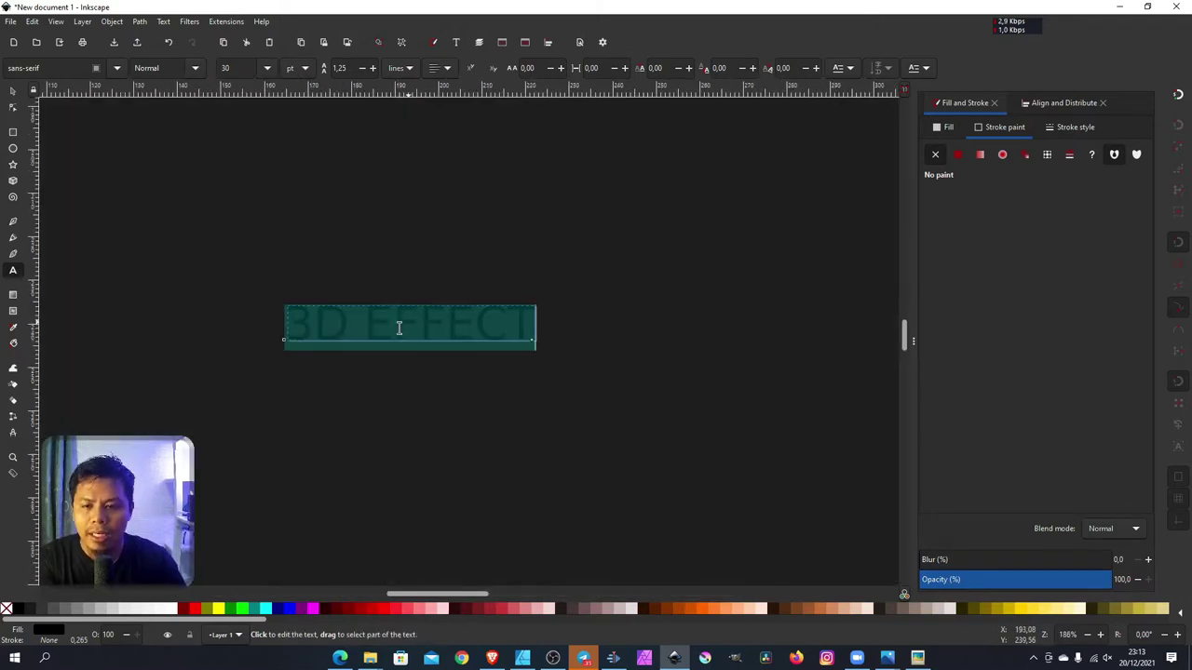
# Step: Set the text's font to Montserrat Ultra-Bold
pyautogui.click(37, 67)
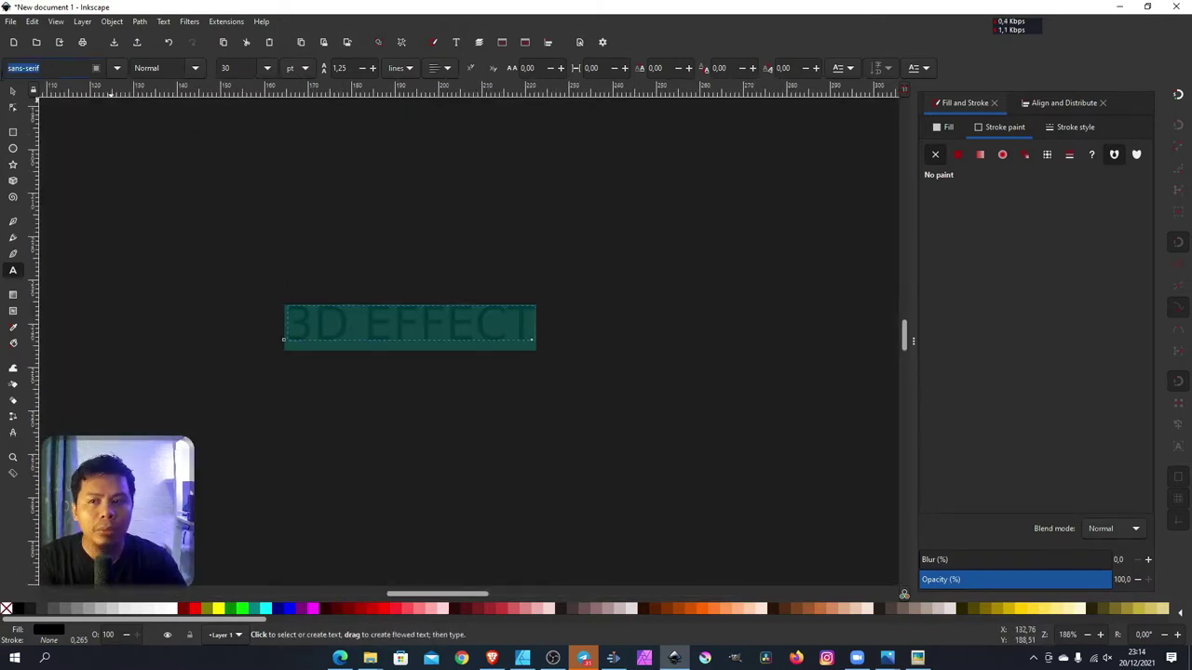
pyautogui.write('MON')
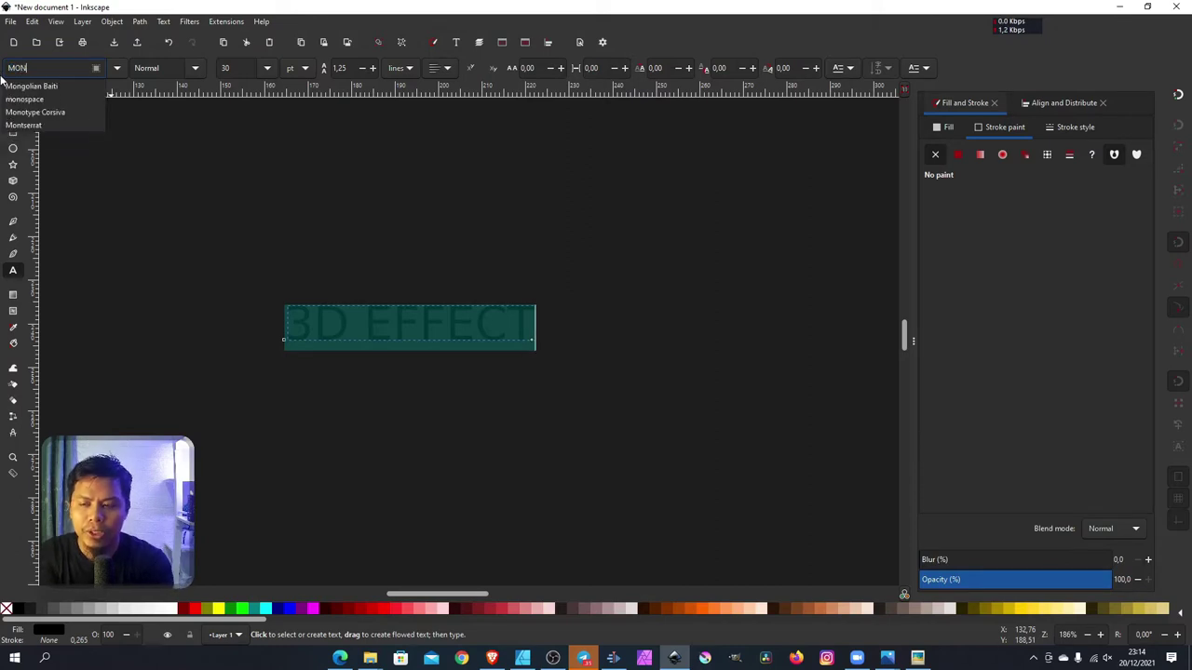
pyautogui.click(45, 125)
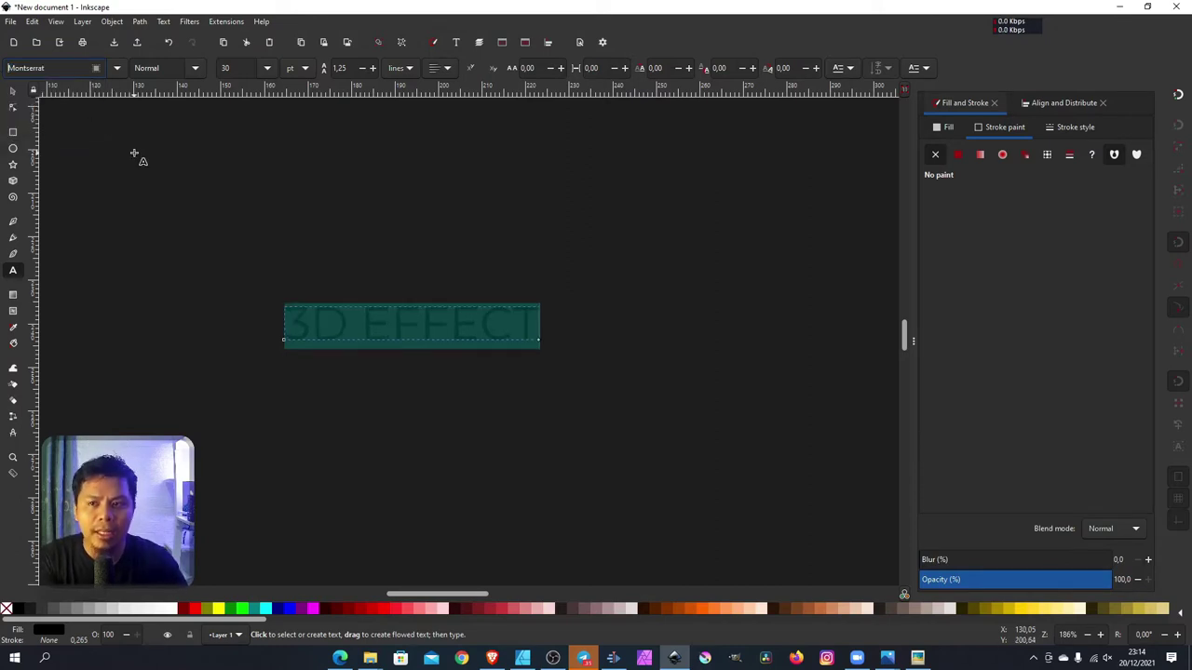
pyautogui.click(192, 69)
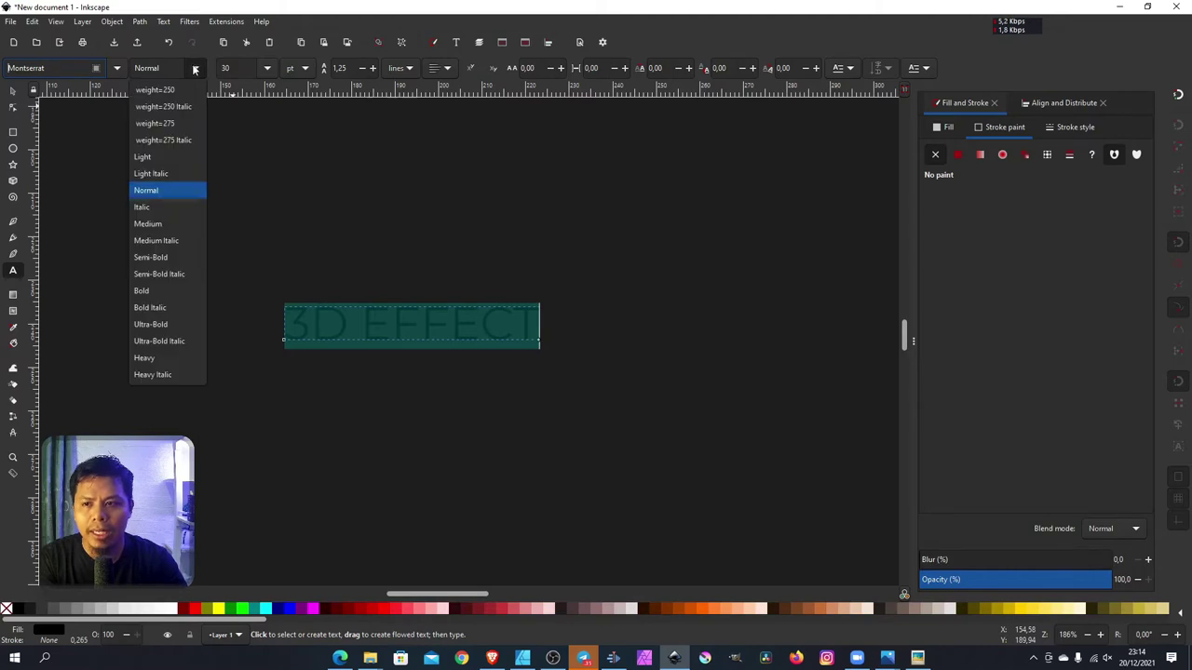
pyautogui.click(158, 328)
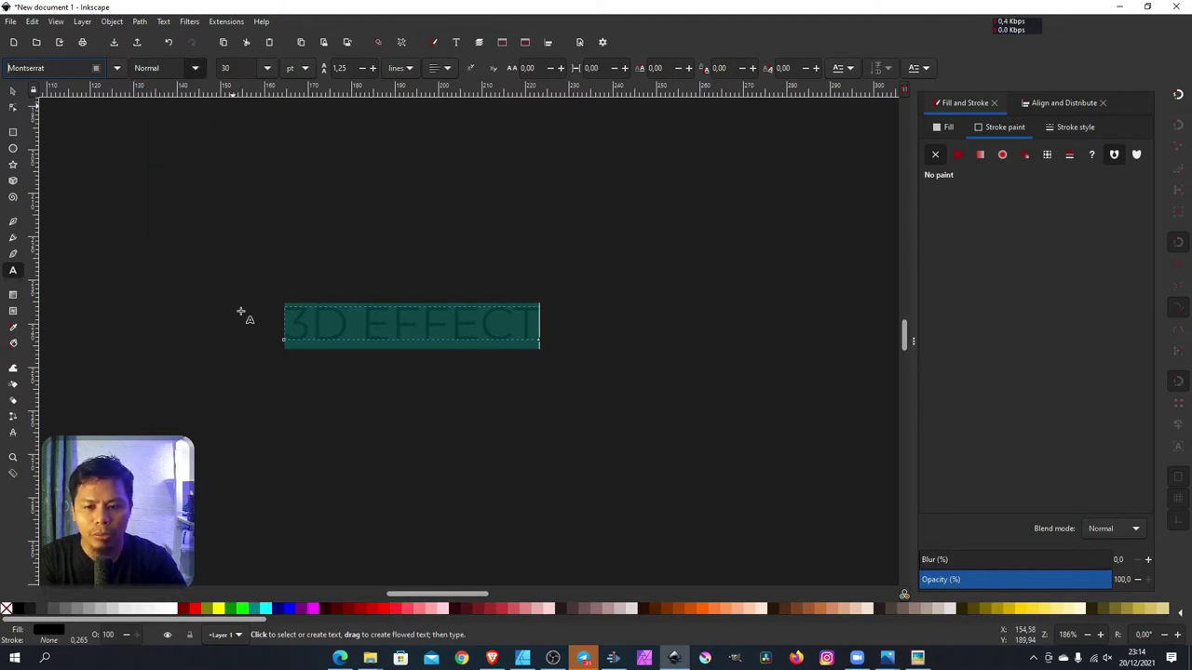
# Step: Delete the space so the text reads '3DEFFECT'
pyautogui.click(424, 326)
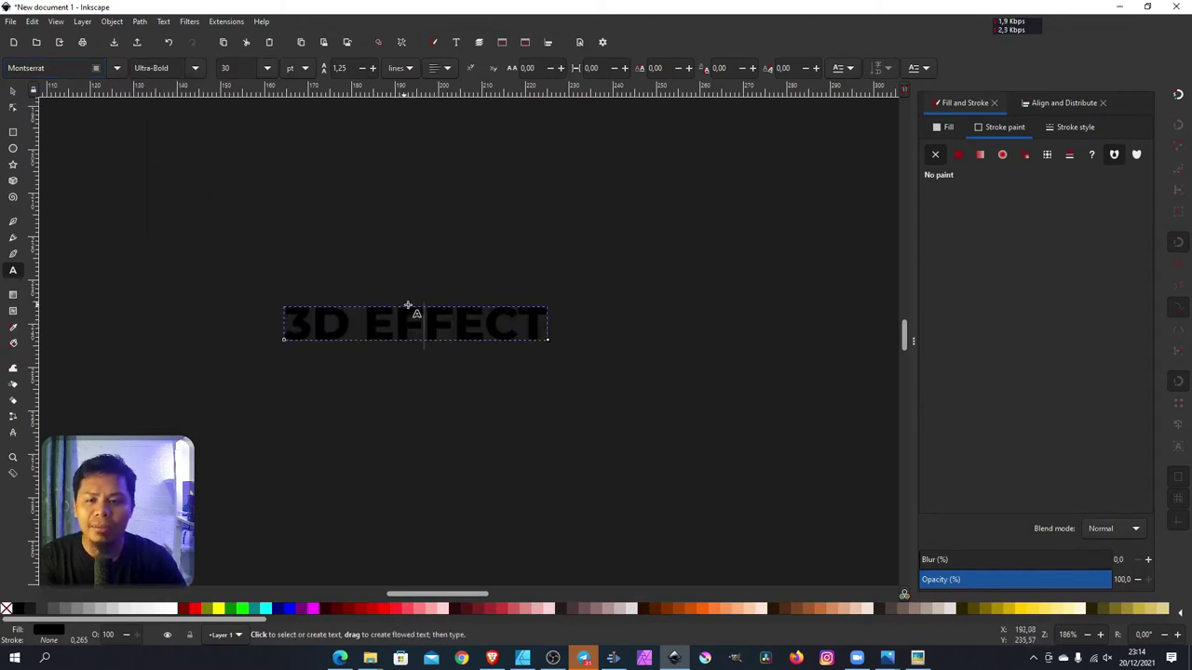
pyautogui.scroll(1, 359, 322)
pyautogui.scroll(1, 365, 324)
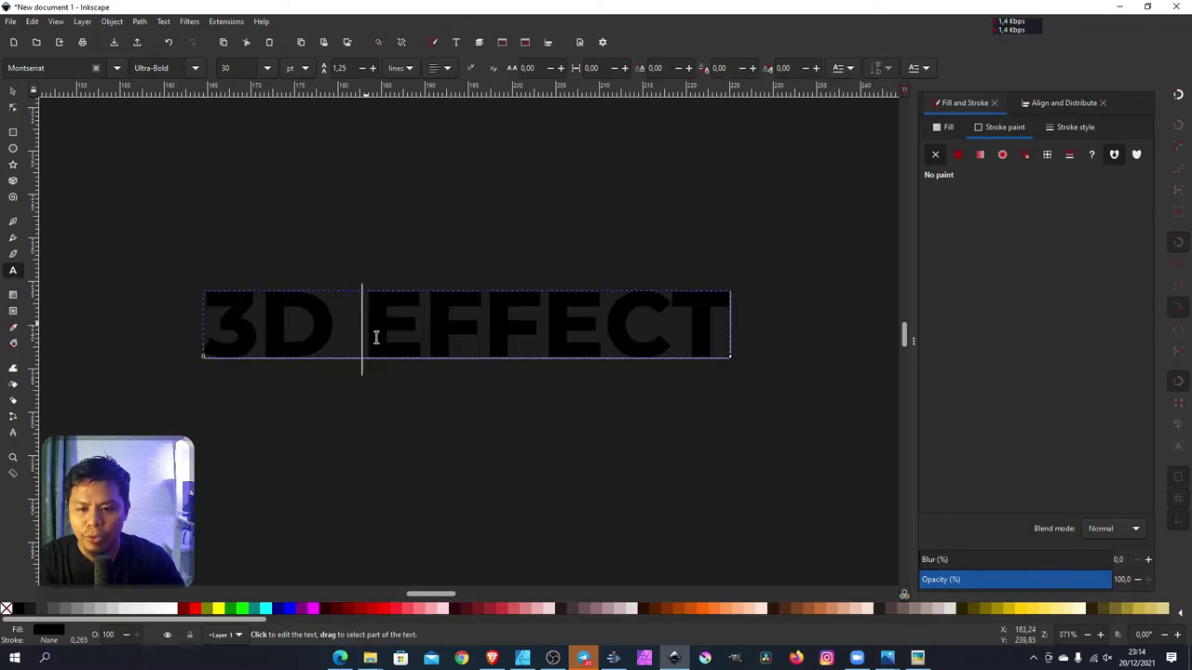
pyautogui.press('BackSpace')
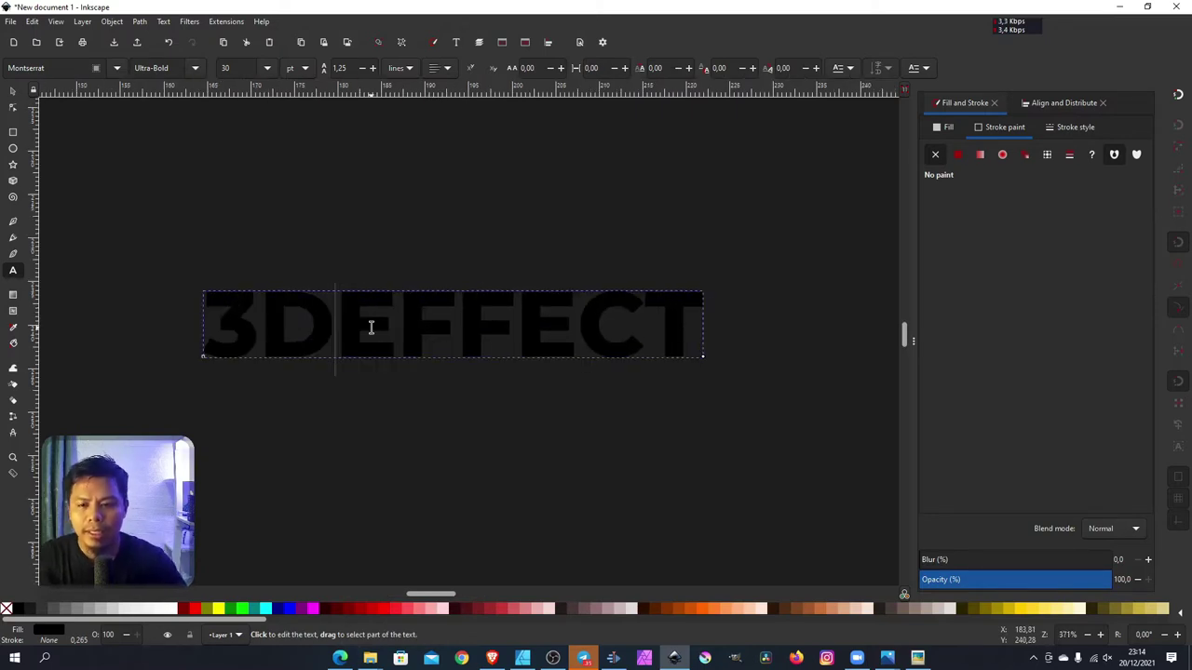
pyautogui.click(13, 91)
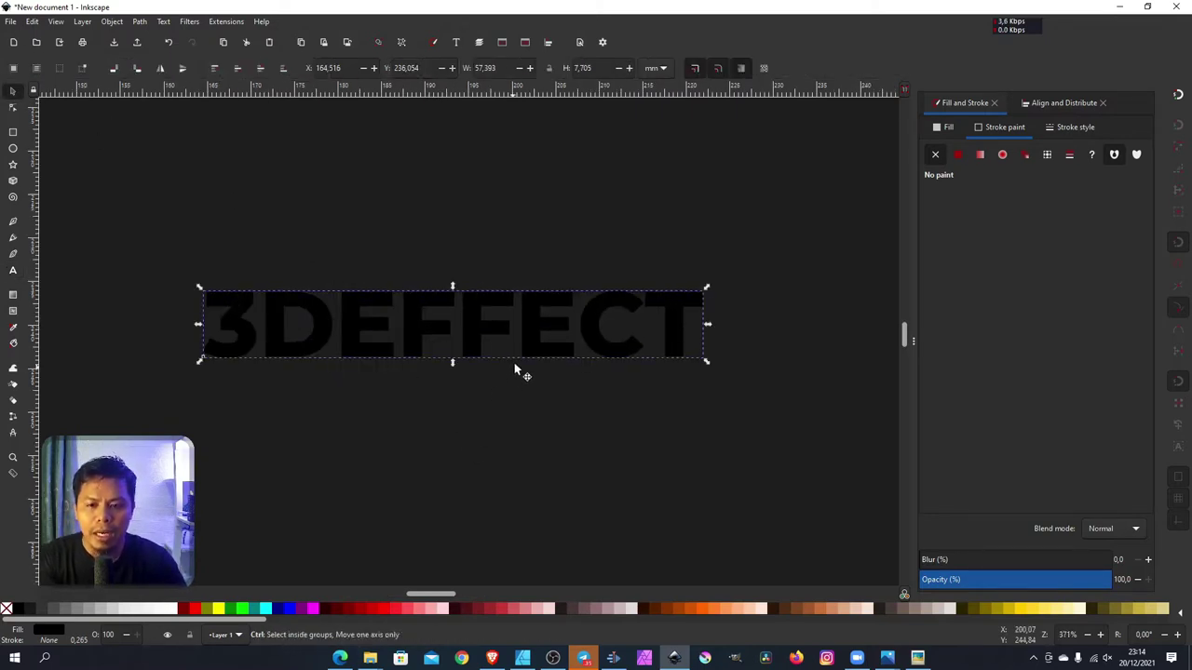
# Step: Scale the 3DEFFECT text up several times and move it toward the top of the page
pyautogui.scroll(-1, 514, 362)
pyautogui.scroll(-5, 515, 363)
pyautogui.moveTo(545, 364); pyautogui.dragTo(765, 458)
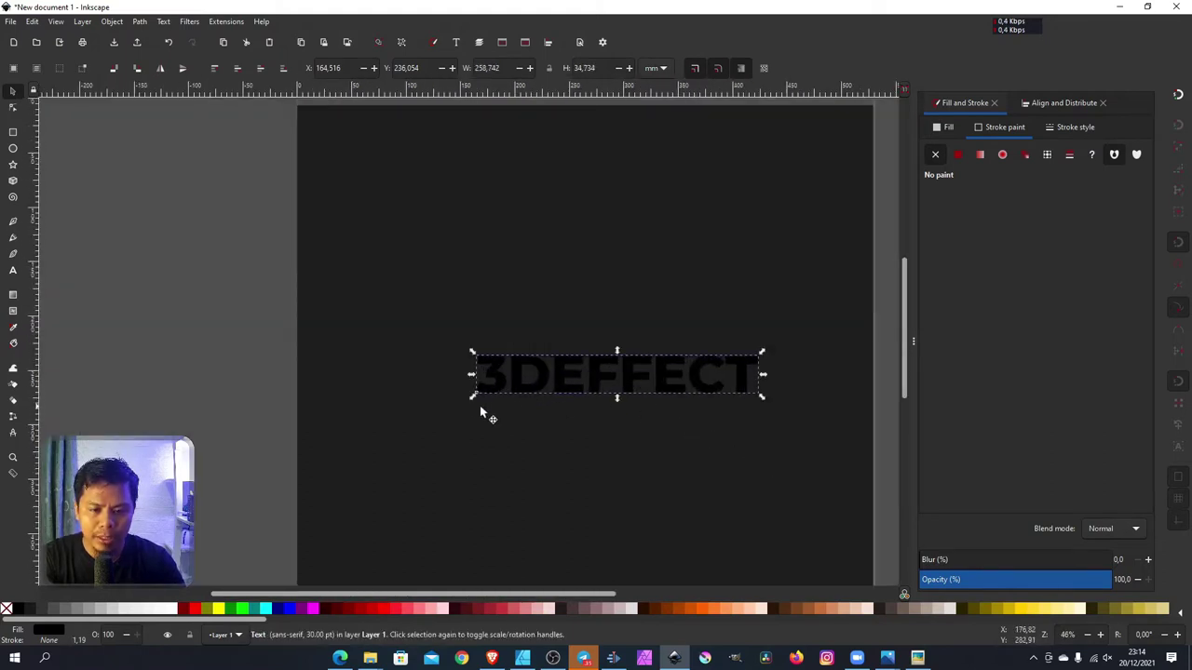
pyautogui.moveTo(473, 399); pyautogui.dragTo(444, 419)
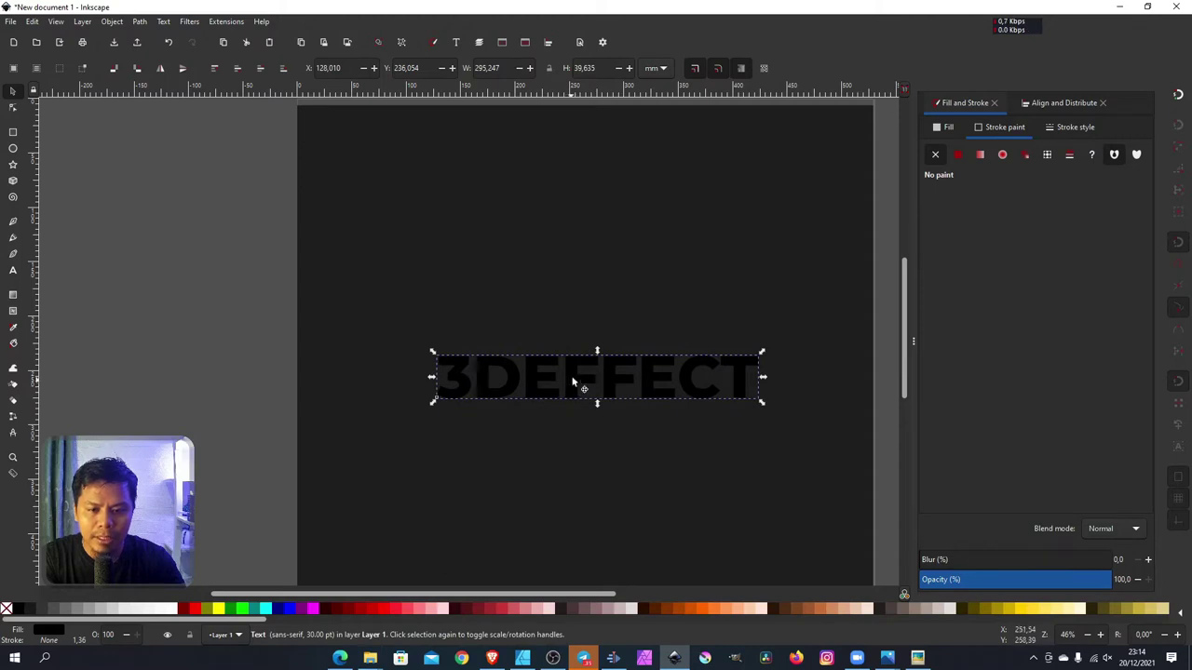
pyautogui.moveTo(573, 382); pyautogui.dragTo(567, 251)
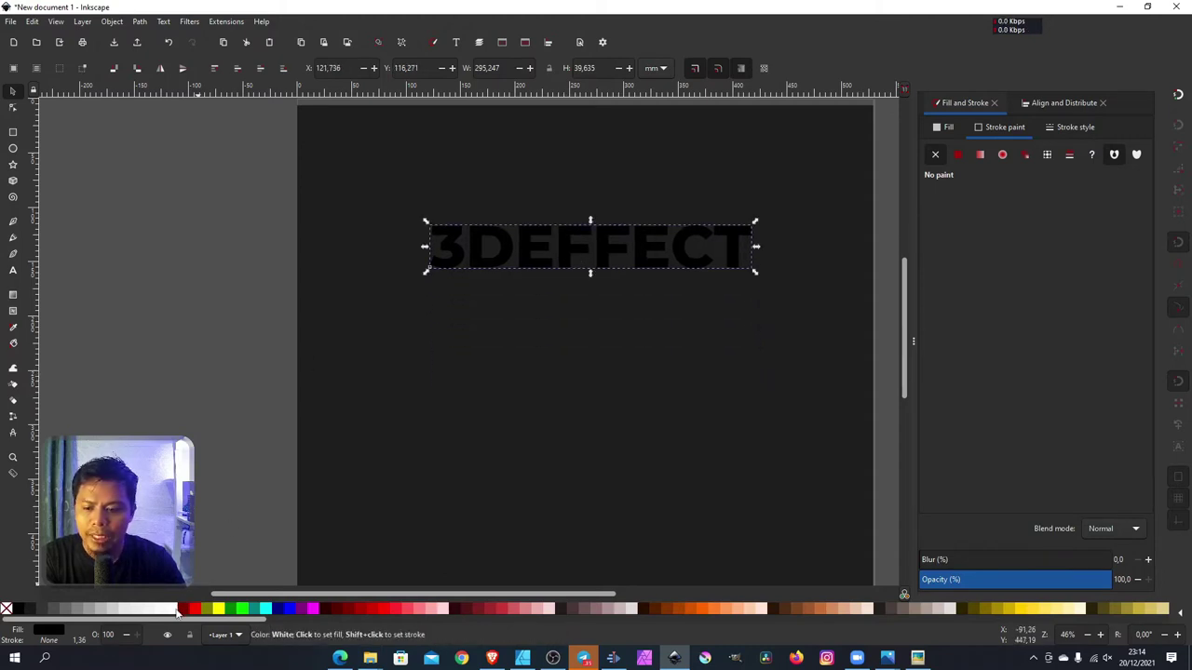
# Step: Fill the 3DEFFECT text with white
pyautogui.click(202, 428)
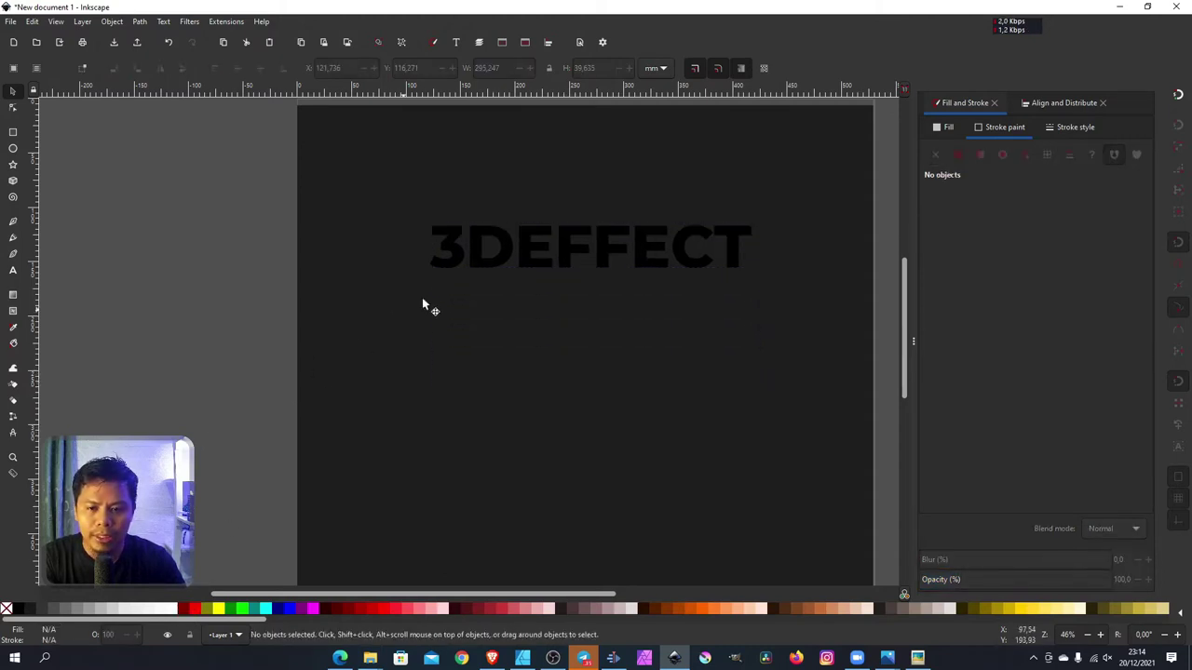
pyautogui.click(468, 264)
pyautogui.click(172, 609)
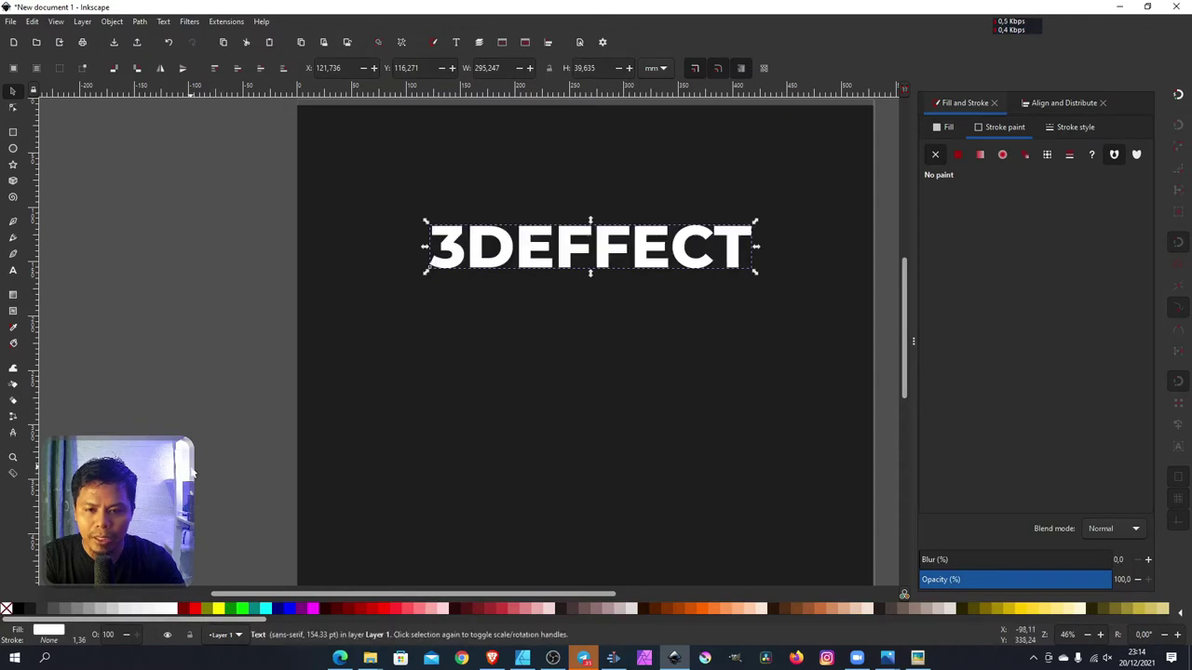
pyautogui.press('Escape')
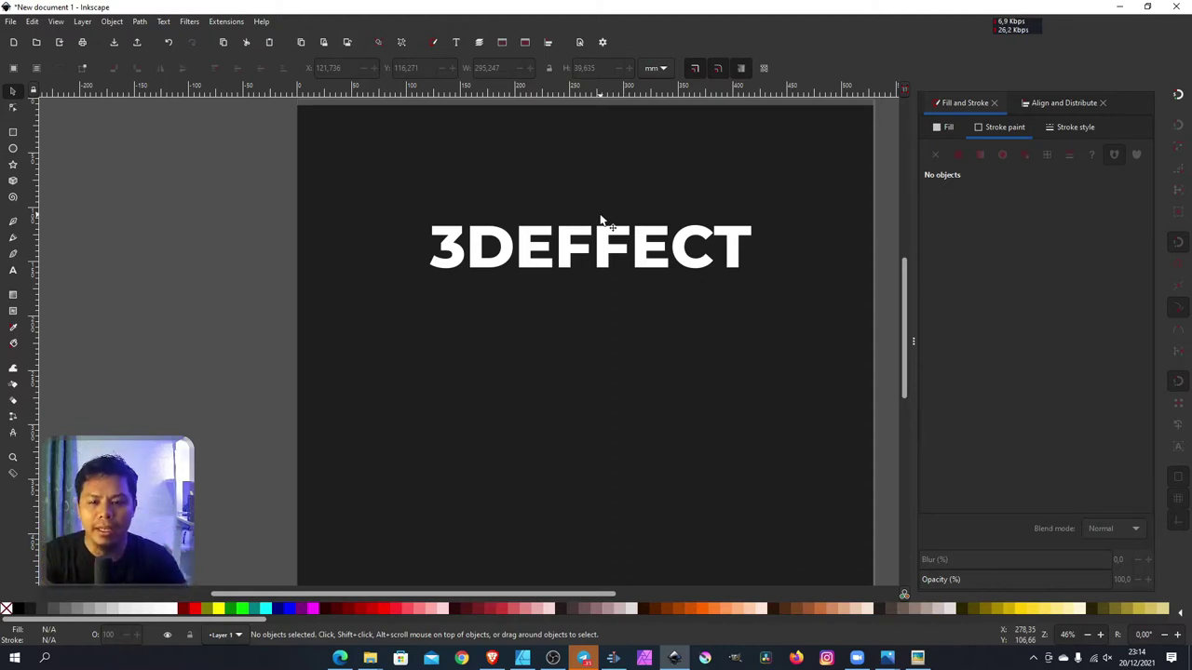
# Step: Draw a two-point horizontal line below the text with the Pen tool and select it
pyautogui.click(13, 220)
pyautogui.click(404, 317)
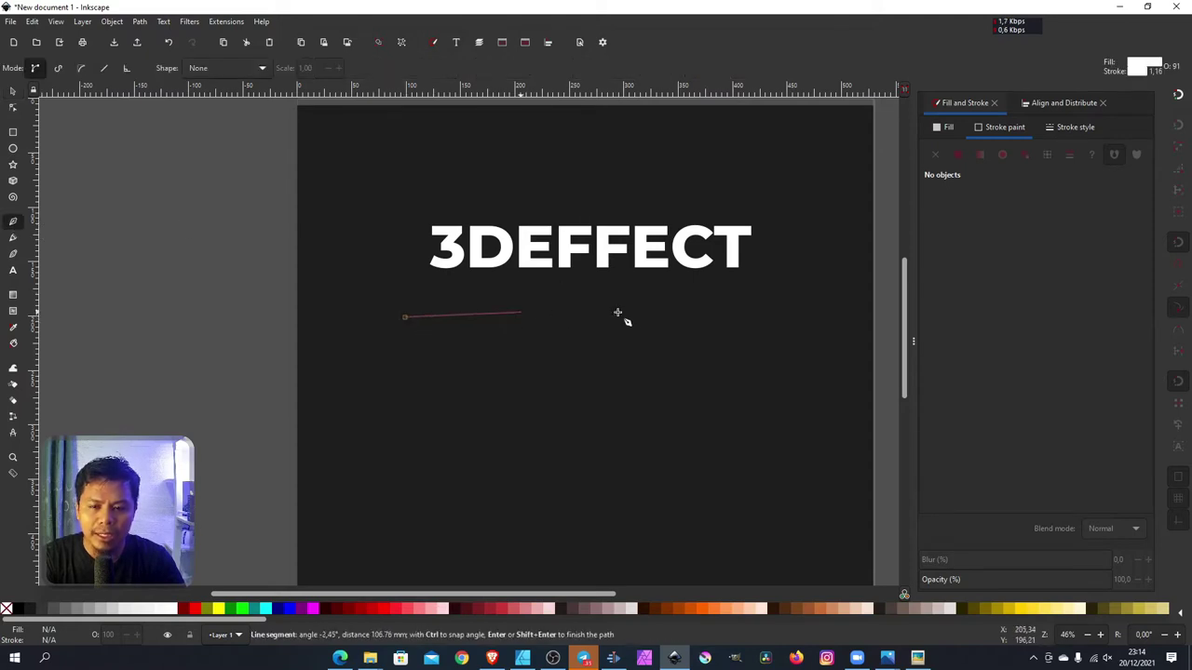
pyautogui.click(780, 316)
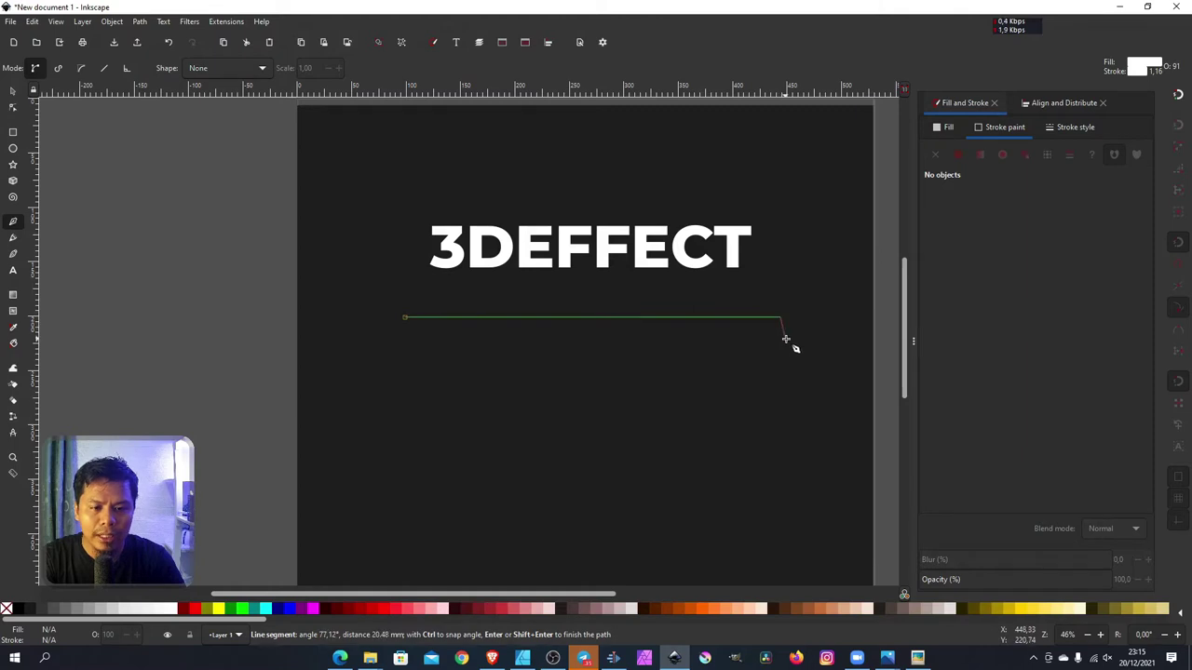
pyautogui.press('Return')
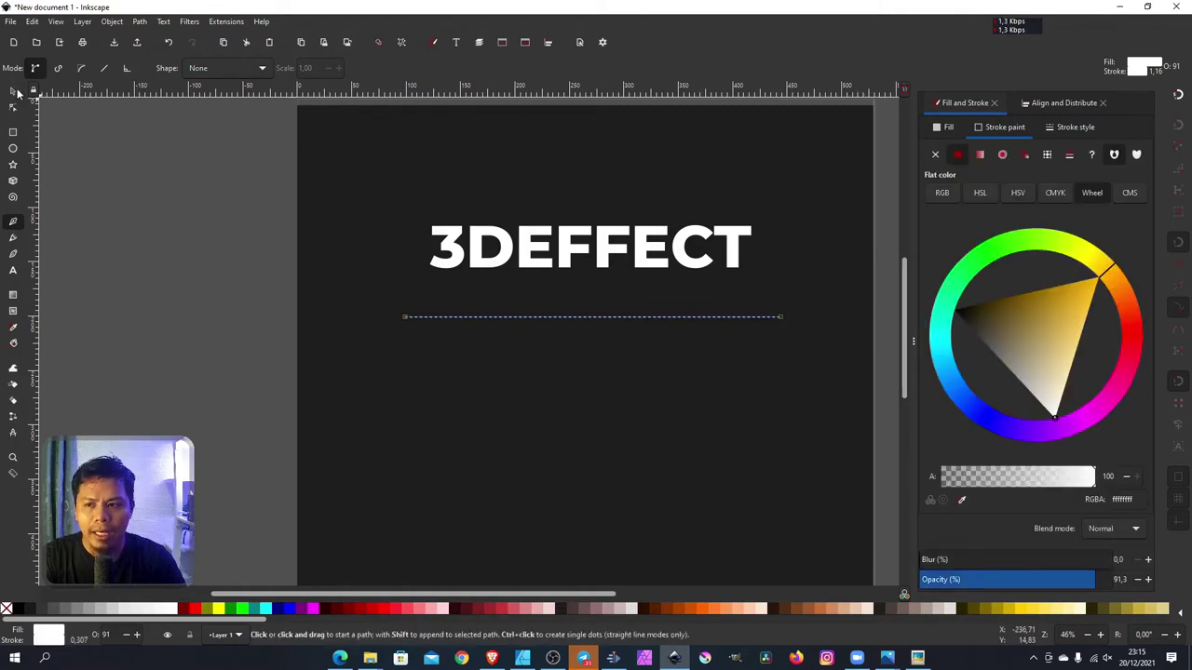
pyautogui.click(17, 93)
pyautogui.press('Escape')
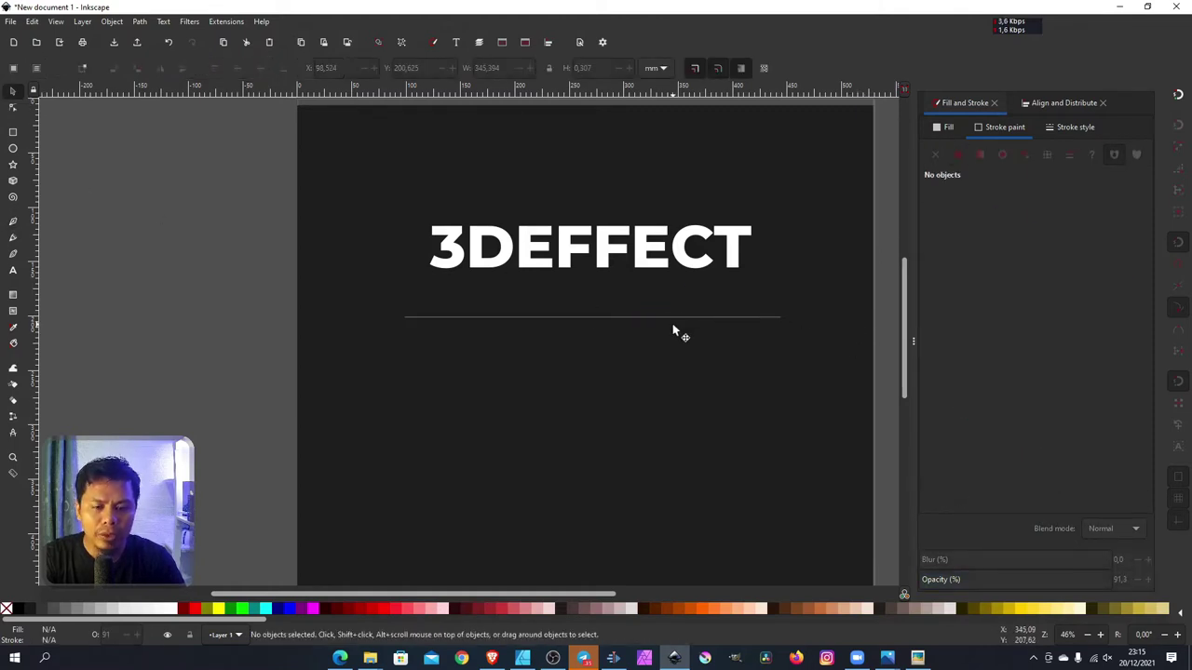
pyautogui.click(679, 323)
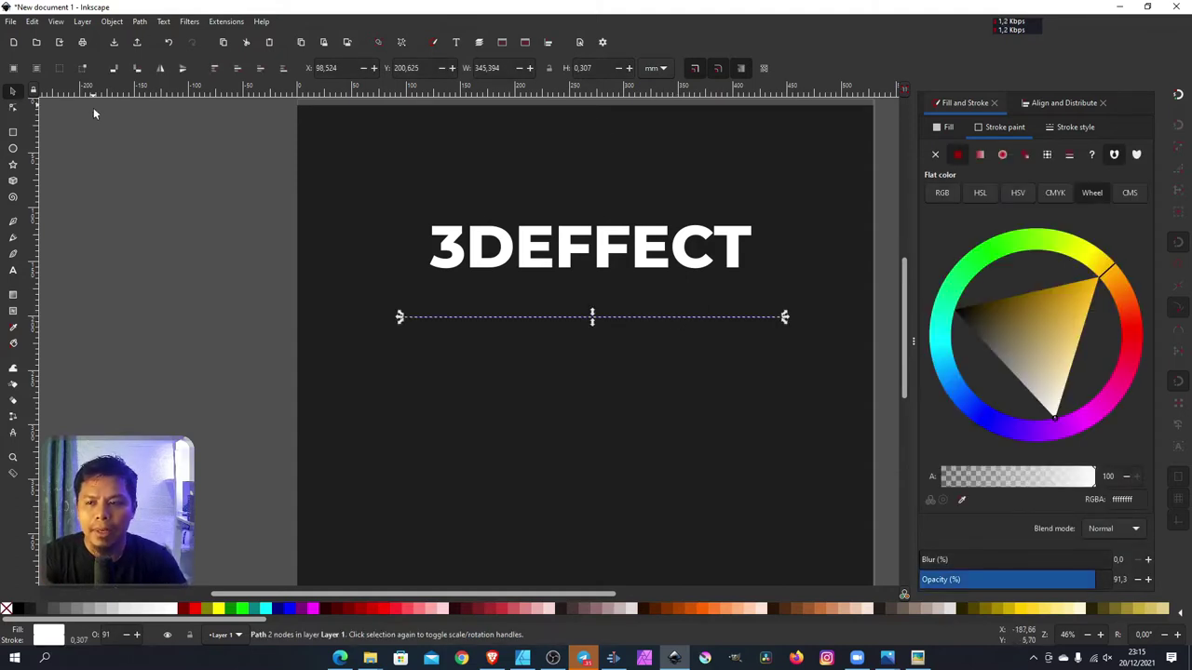
# Step: Select both end nodes, insert a midpoint node, and select that new middle node
pyautogui.click(13, 109)
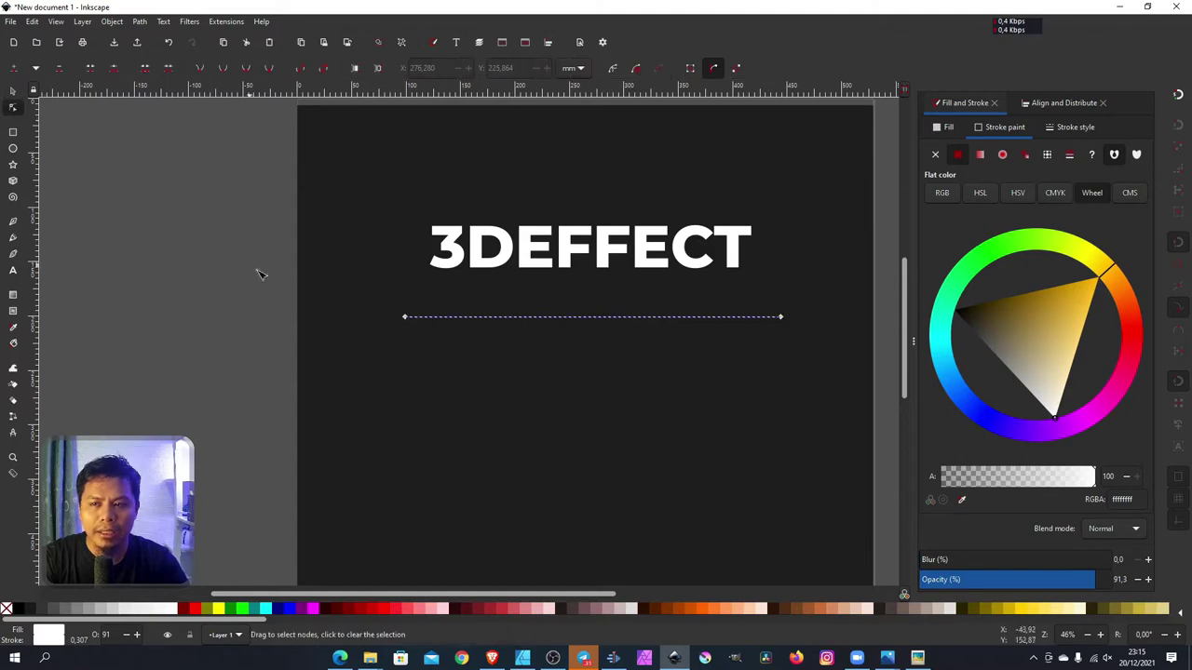
pyautogui.moveTo(195, 276); pyautogui.dragTo(864, 366)
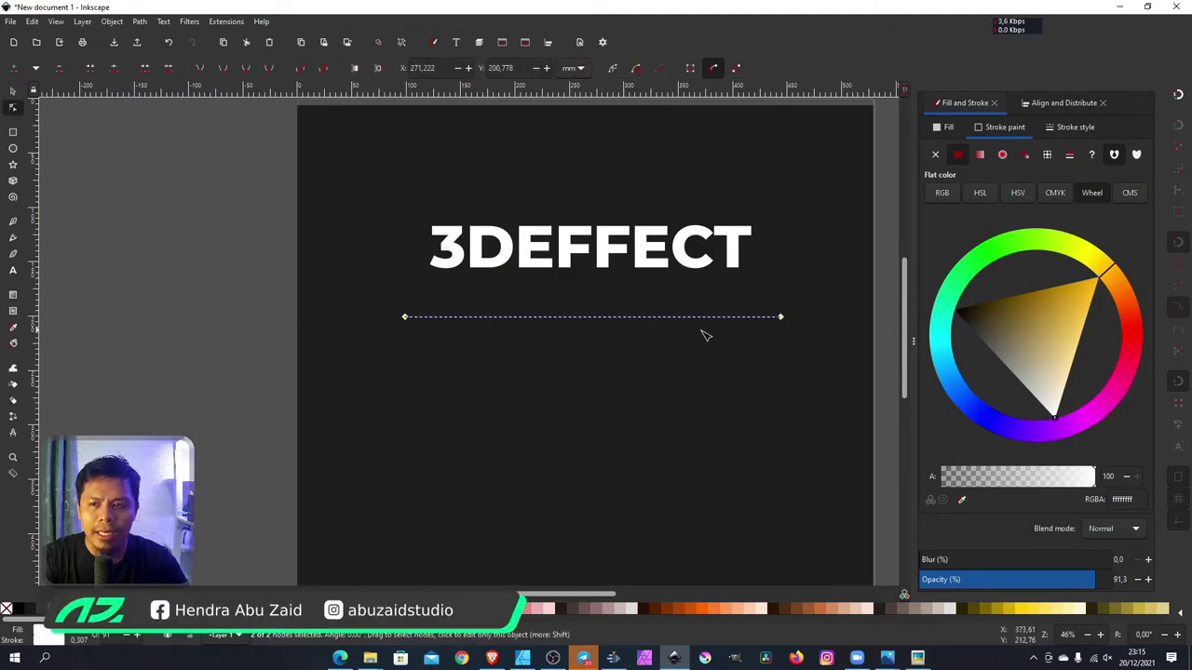
pyautogui.click(14, 72)
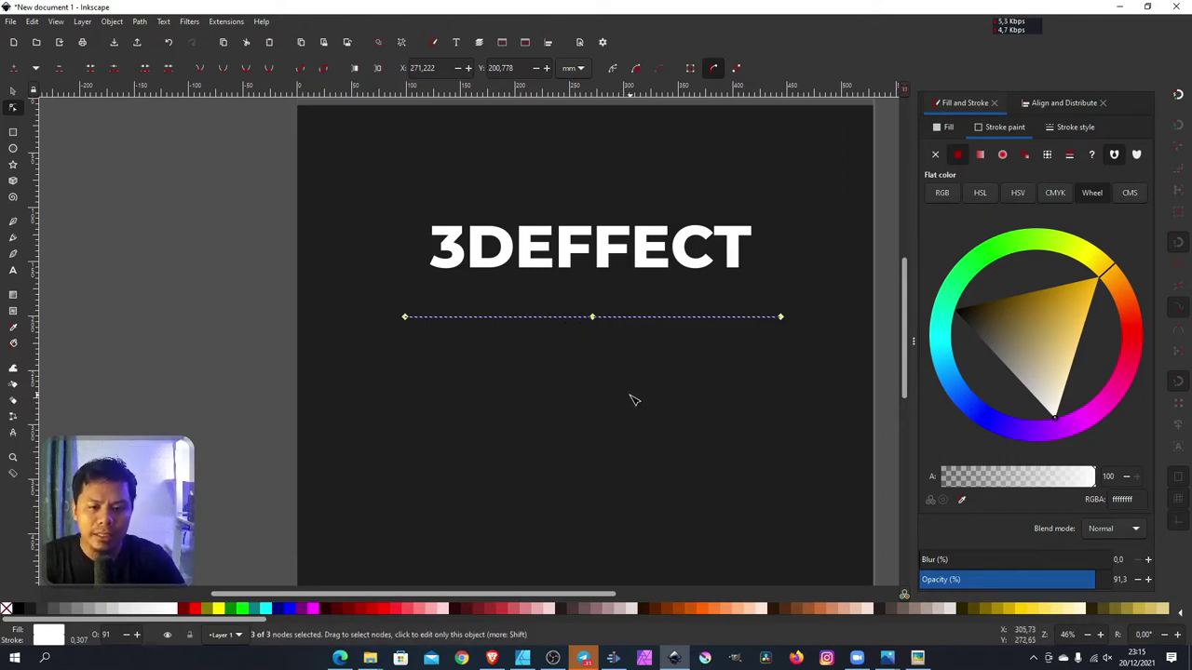
pyautogui.moveTo(631, 400); pyautogui.dragTo(562, 293)
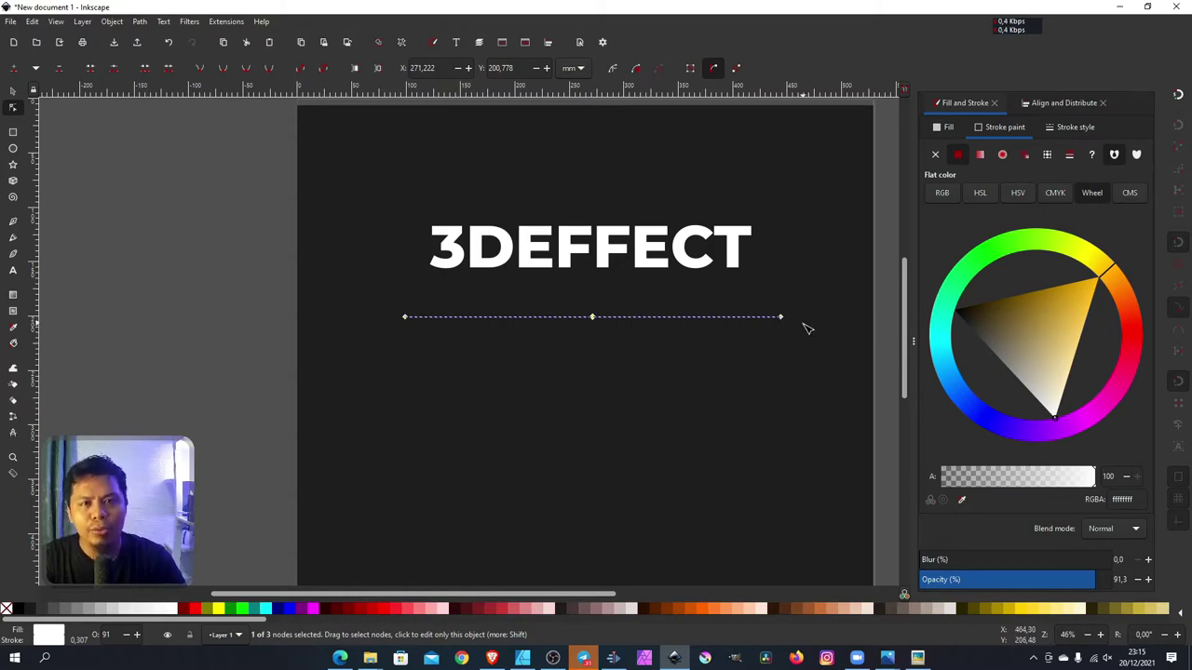
# Step: Make the middle node symmetric, raise it, remove the fill and widen its handle into an arch
pyautogui.click(250, 73)
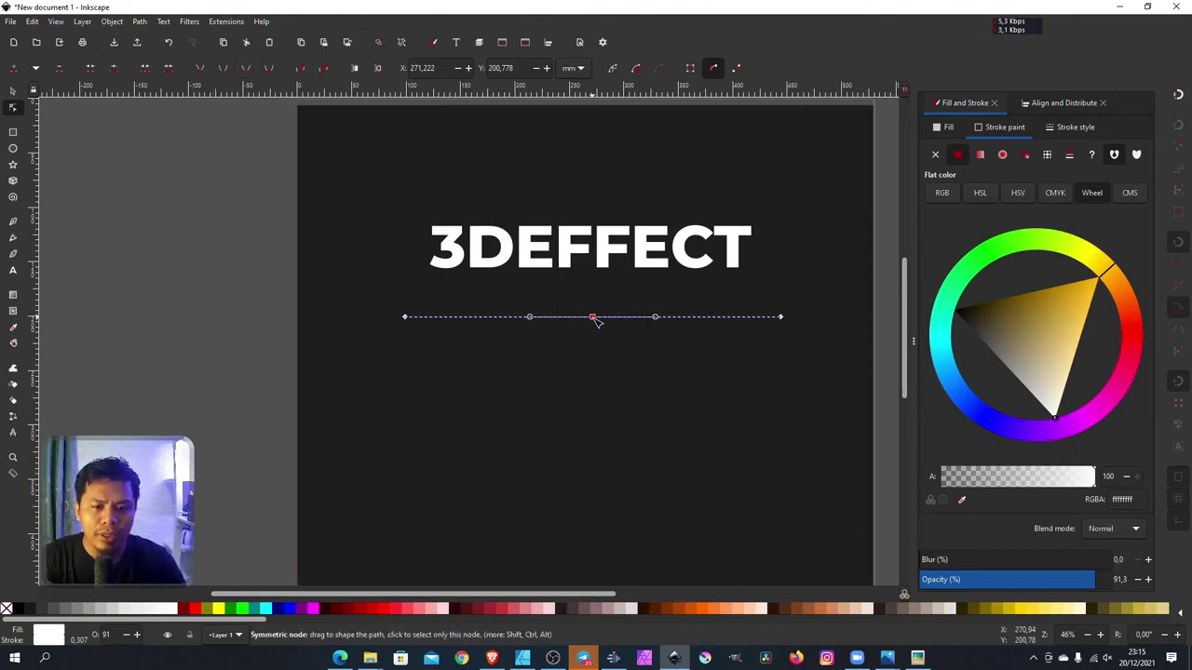
pyautogui.moveTo(592, 316); pyautogui.dragTo(593, 295)
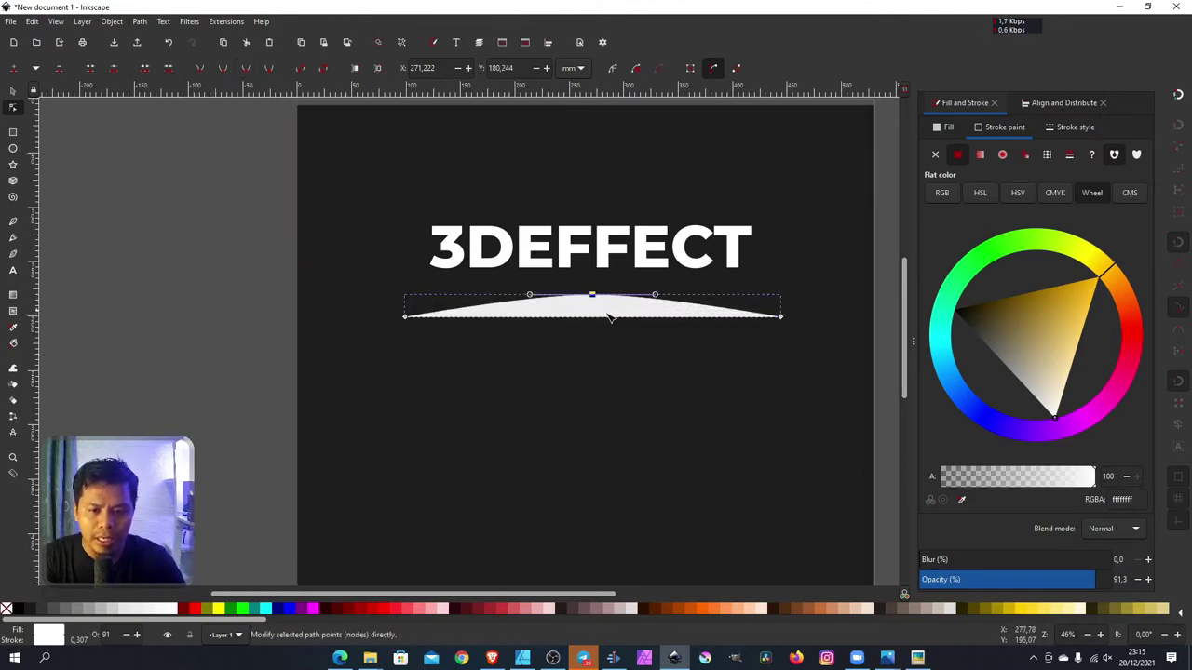
pyautogui.keyDown('ctrl'); pyautogui.scroll(2, 619, 305); pyautogui.keyUp('ctrl')
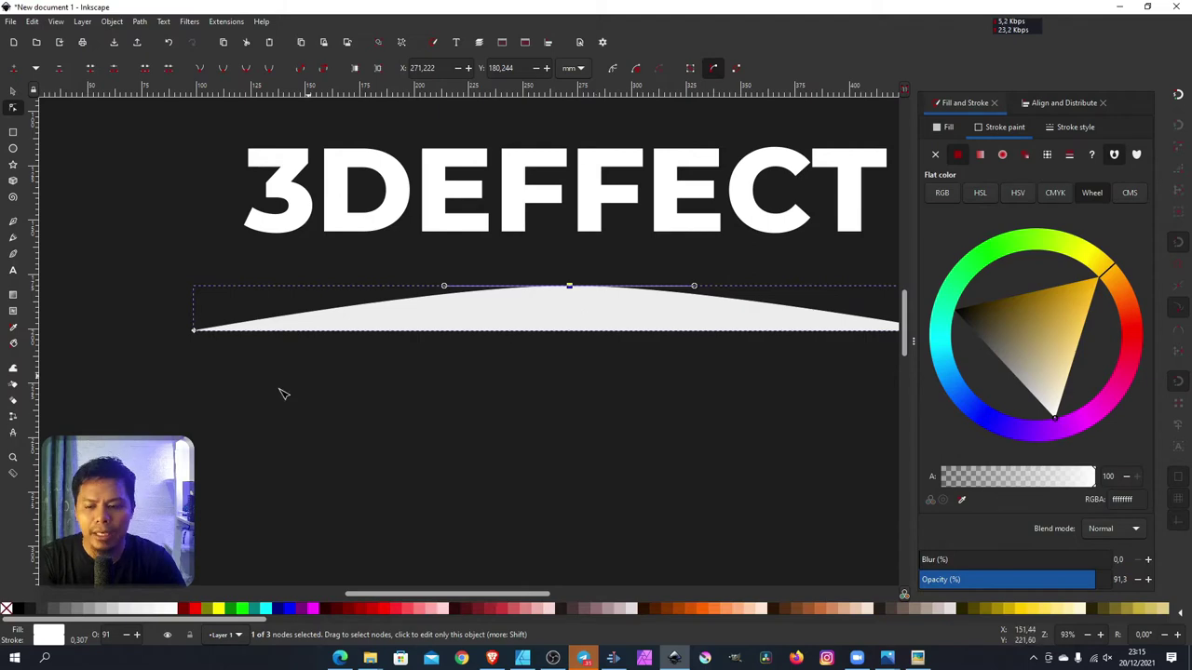
pyautogui.click(6, 609)
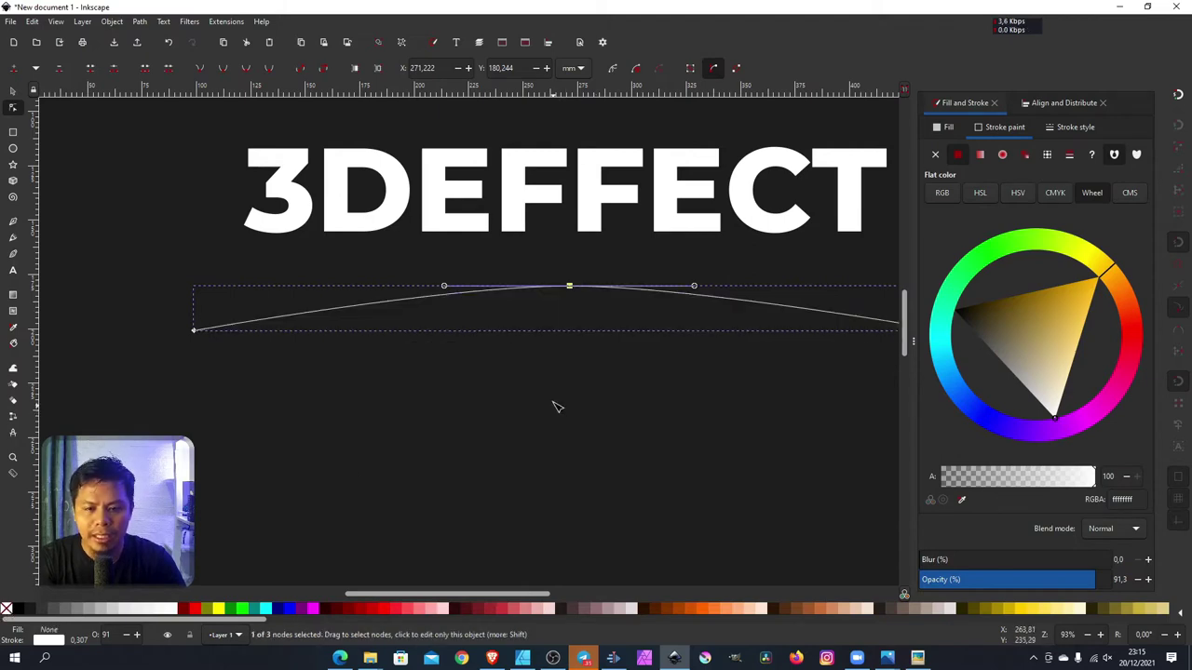
pyautogui.keyDown('ctrl'); pyautogui.scroll(-1, 379, 393); pyautogui.keyUp('ctrl')
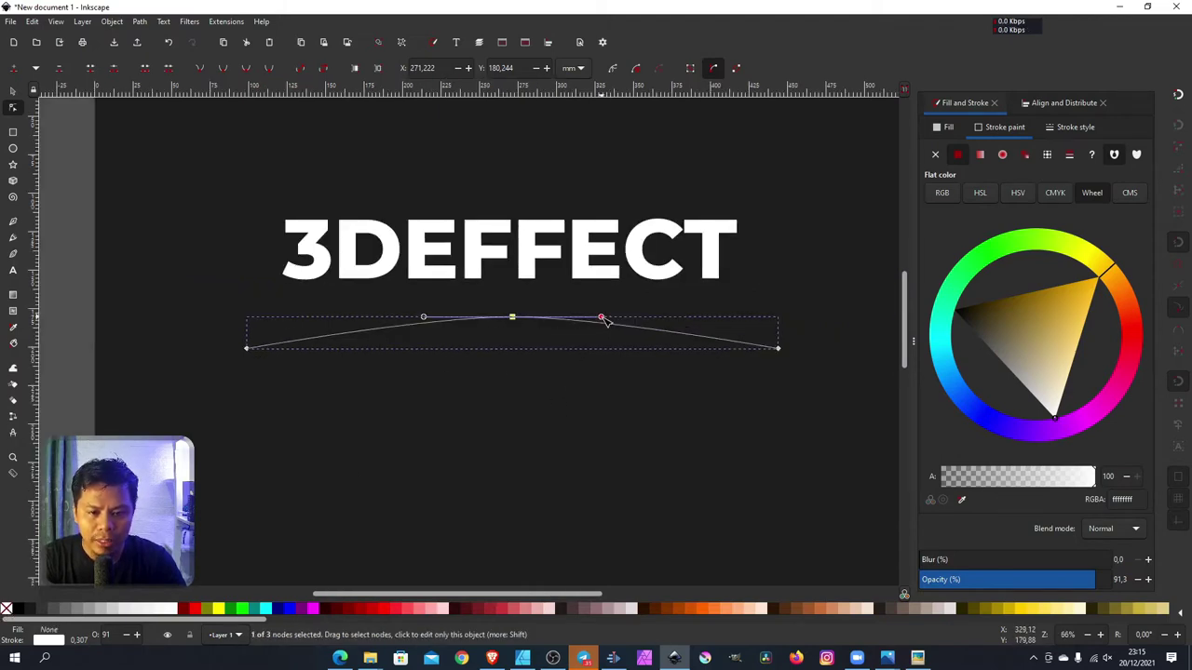
pyautogui.moveTo(604, 321); pyautogui.dragTo(686, 318)
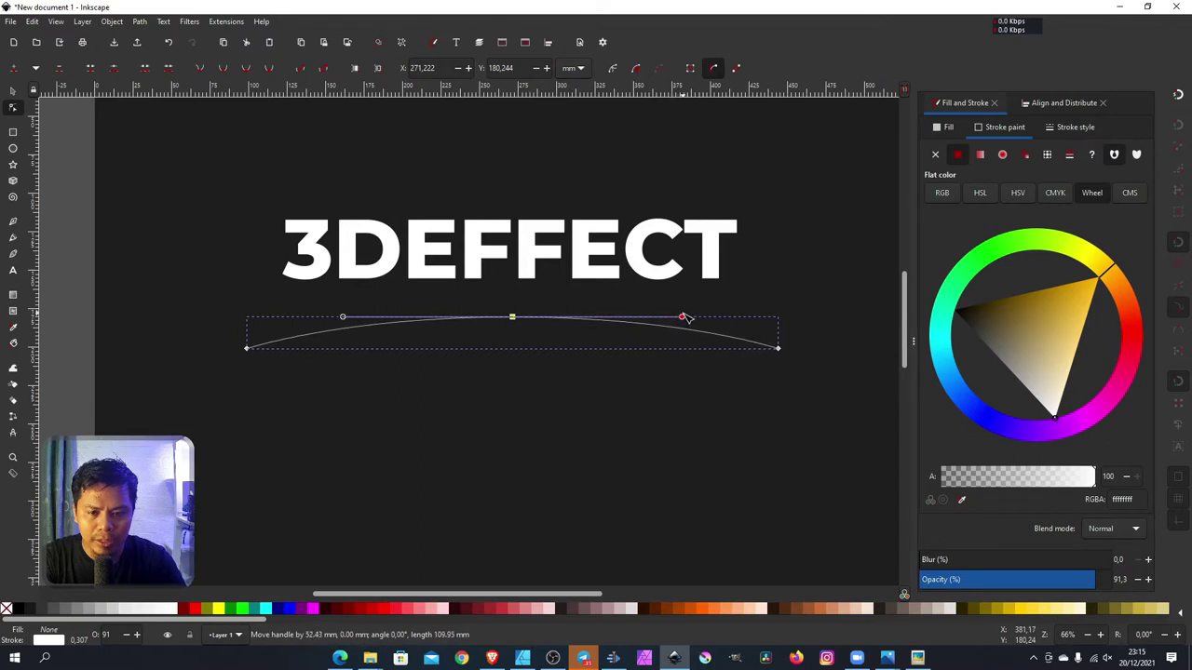
# Step: Change the 3DEFFECT text's alignment from the Text toolbar
pyautogui.click(13, 91)
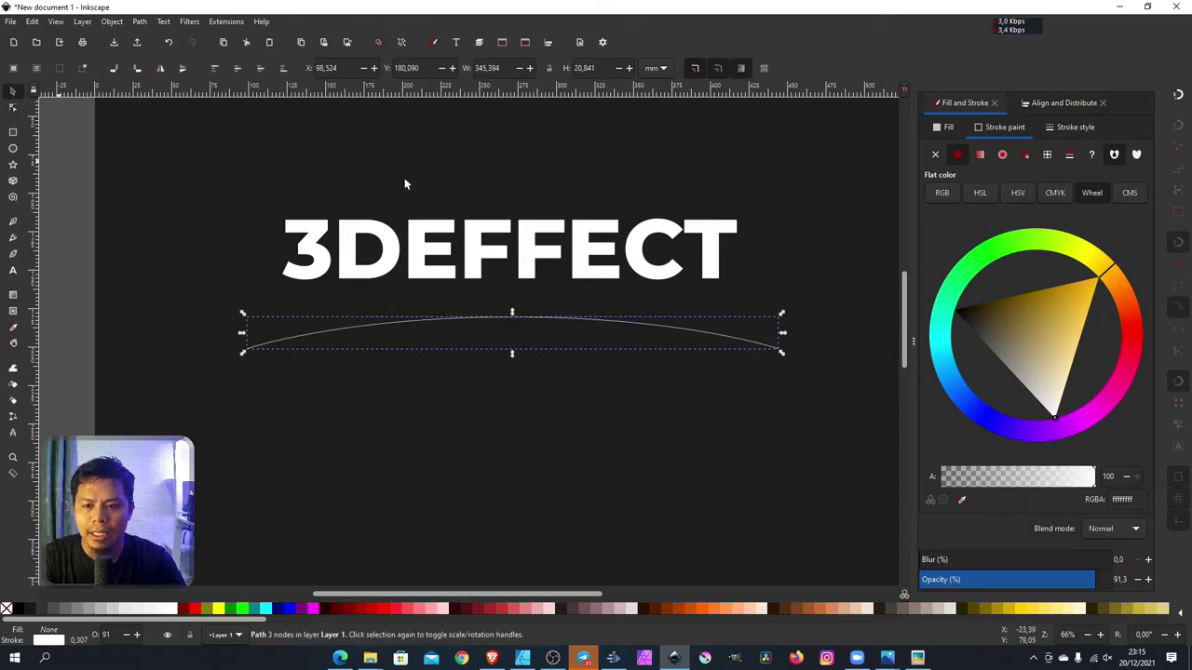
pyautogui.click(405, 181)
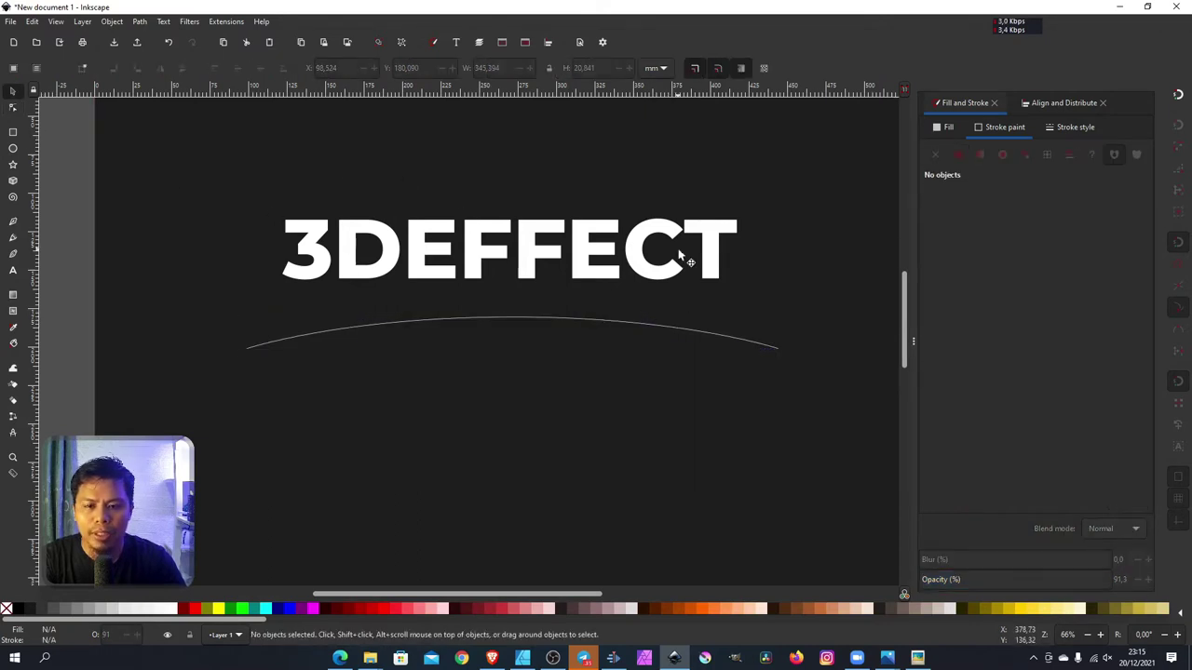
pyautogui.click(13, 270)
pyautogui.click(513, 224)
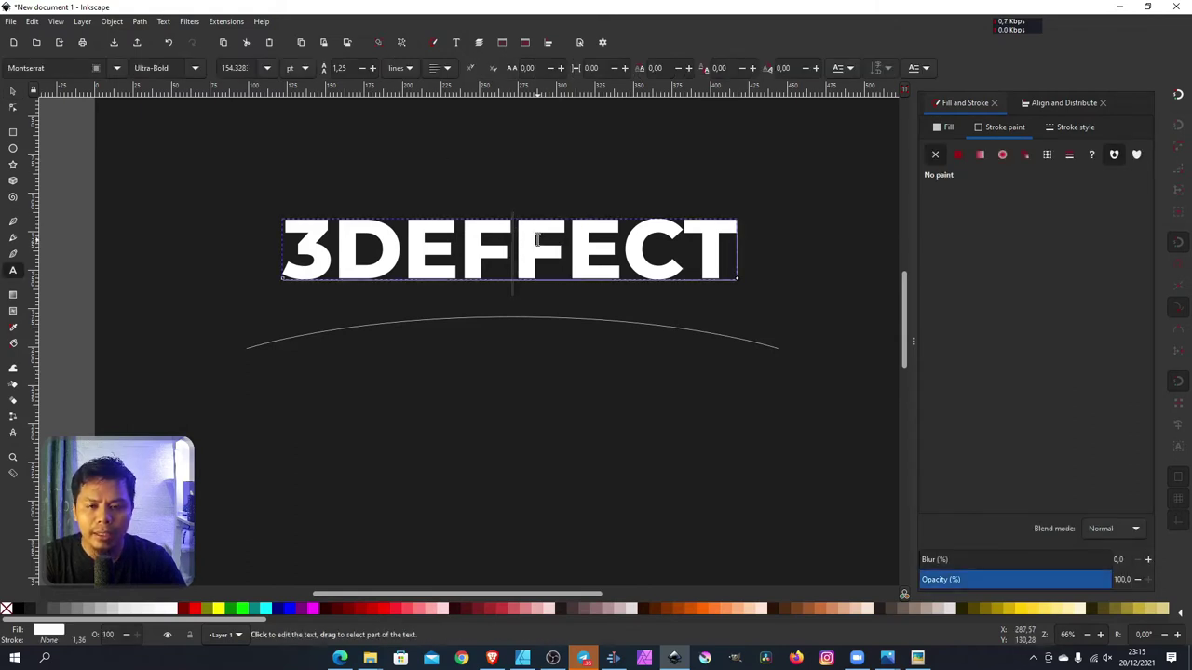
pyautogui.click(442, 68)
pyautogui.click(444, 89)
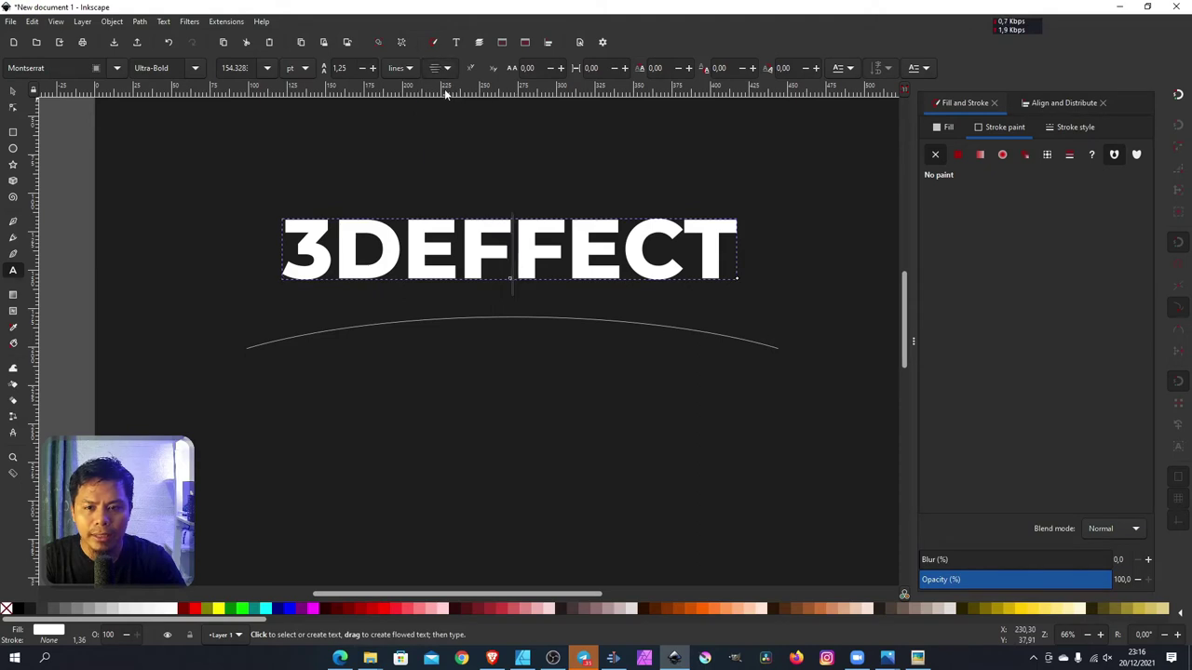
# Step: Select the text and the arc together and apply Text > Put on Path
pyautogui.click(13, 90)
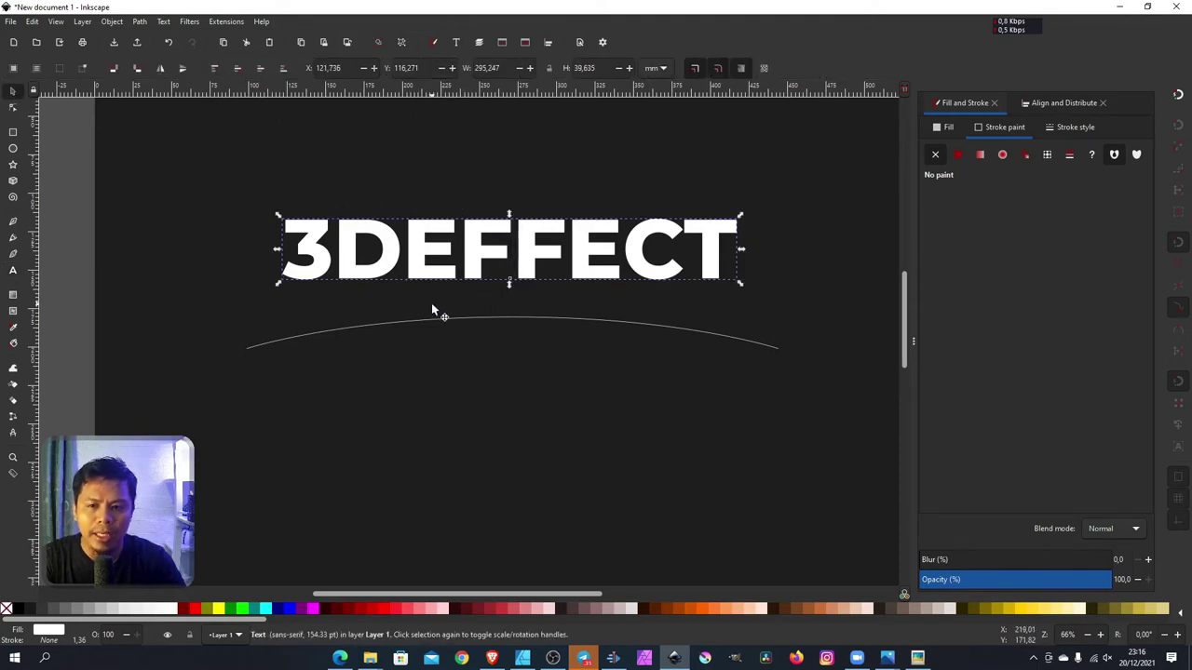
pyautogui.press('shift')
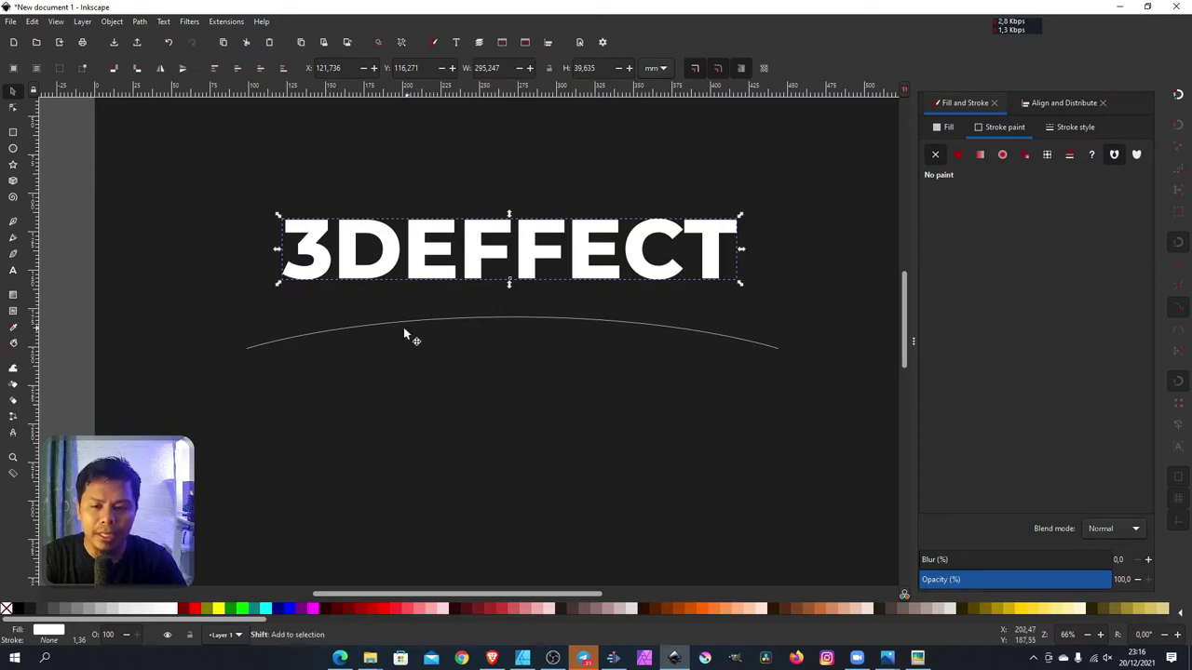
pyautogui.keyDown('shift'); pyautogui.click(271, 348); pyautogui.keyUp('shift')
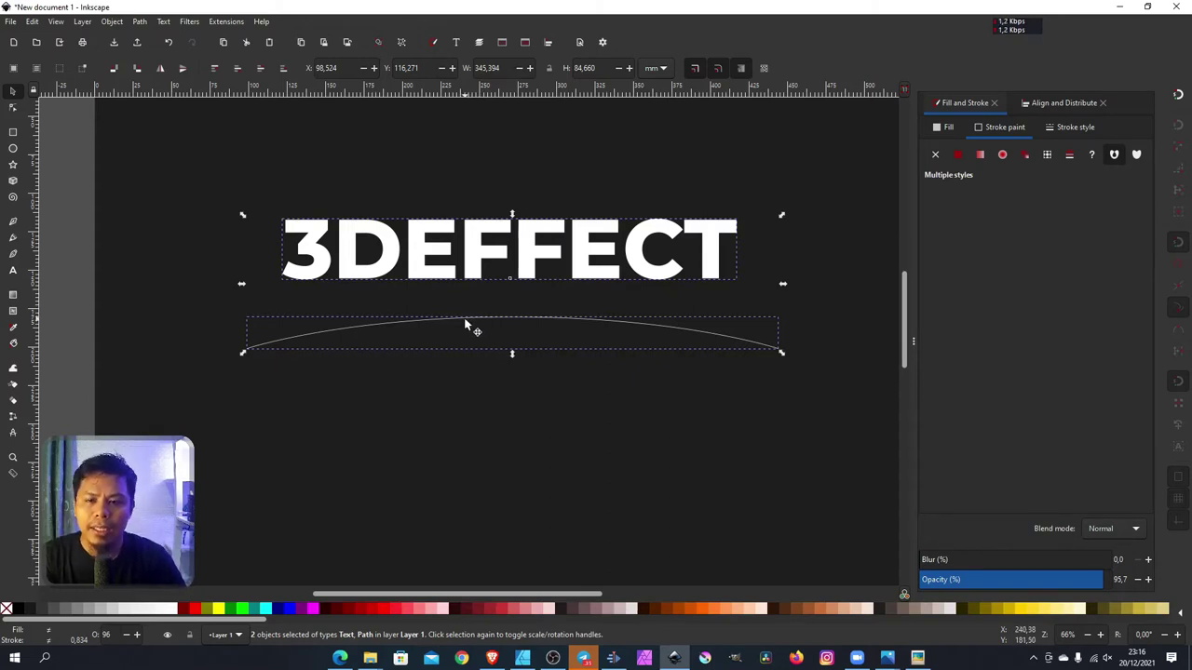
pyautogui.click(138, 22)
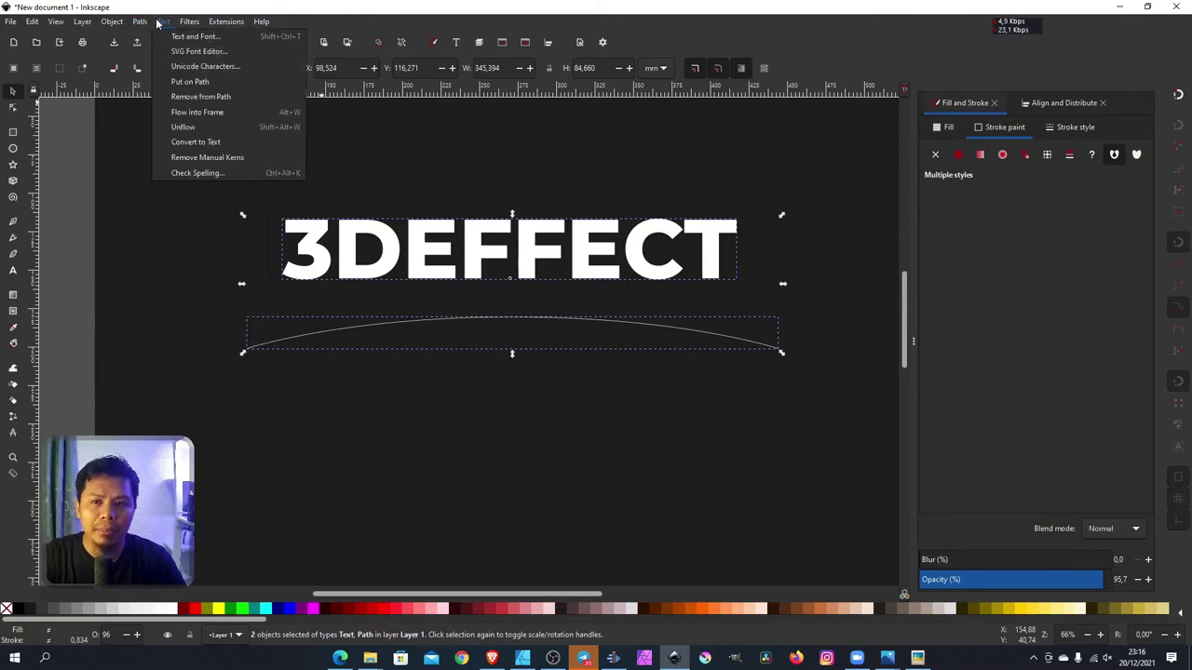
pyautogui.click(190, 82)
# Step: Shift the arc carrying the text slightly left and reselect the arched text
pyautogui.press('5')
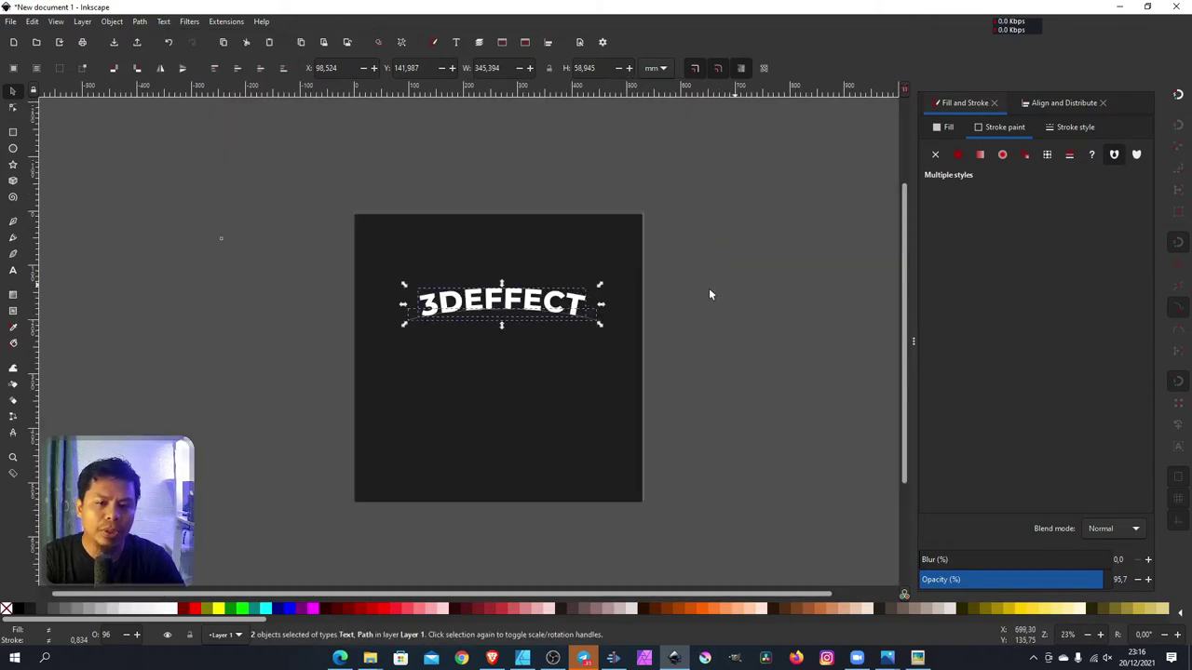
pyautogui.click(709, 294)
pyautogui.keyDown('ctrl'); pyautogui.scroll(2, 577, 331); pyautogui.keyUp('ctrl')
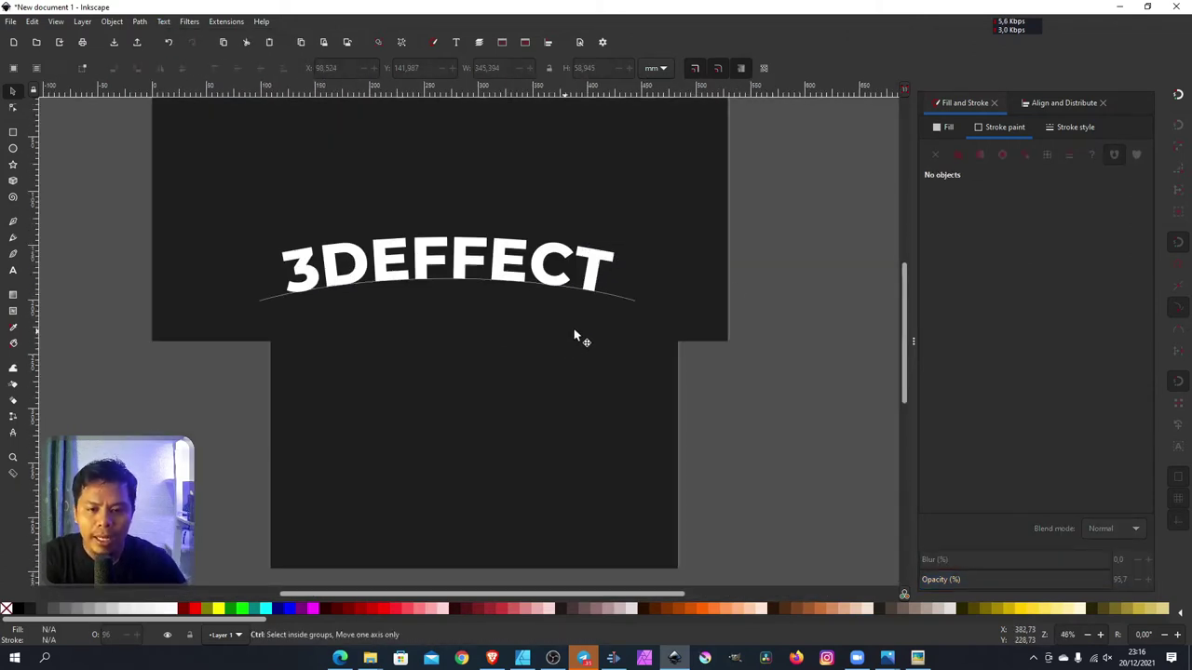
pyautogui.click(624, 304)
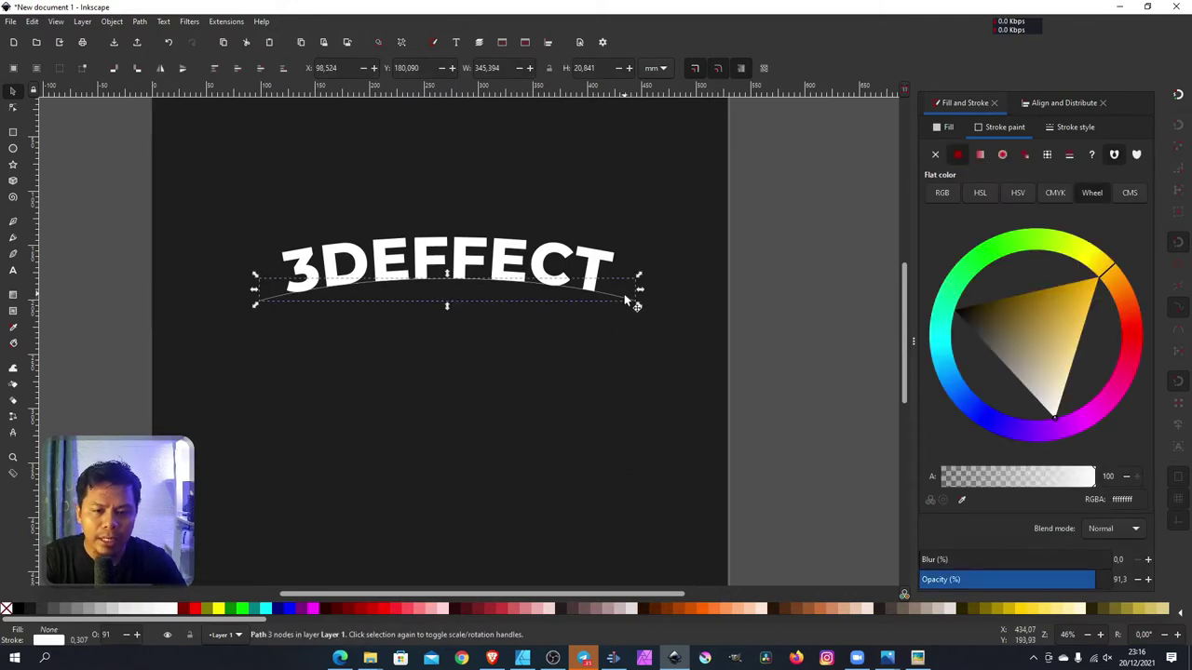
pyautogui.moveTo(626, 303)
pyautogui.mouseDown()
pyautogui.moveTo(627, 319)
pyautogui.moveTo(579, 302)
pyautogui.mouseUp()
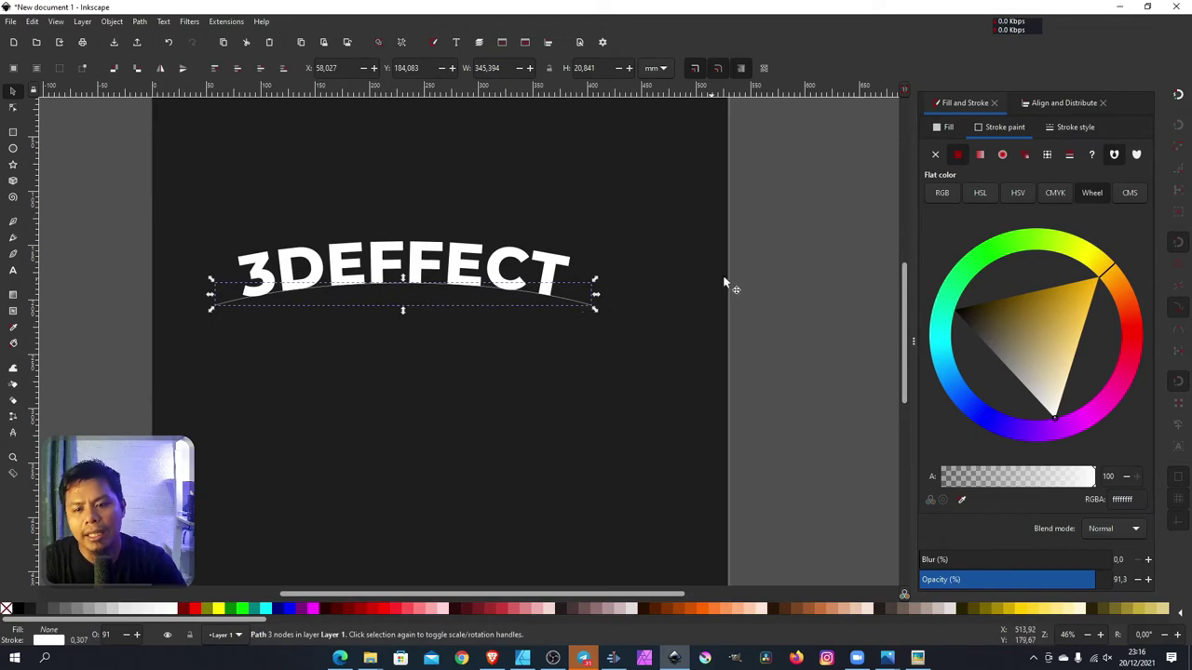
pyautogui.press('Escape')
pyautogui.click(559, 282)
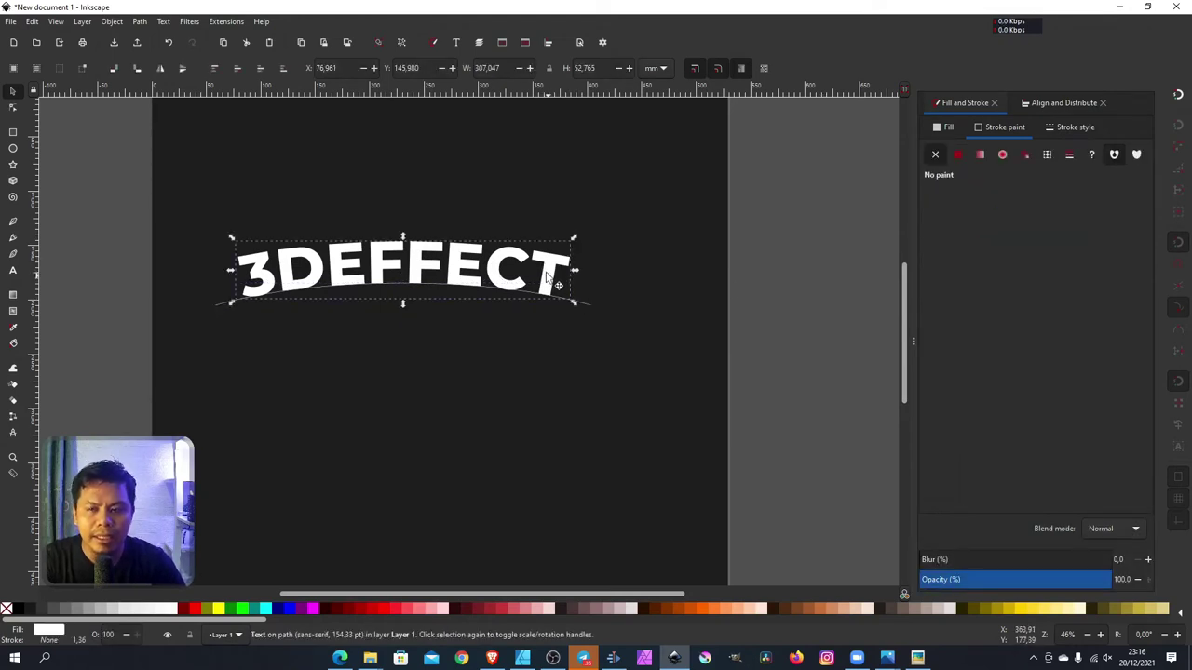
# Step: Convert the arched text to letter paths with Object to Path and delete the guiding arc
pyautogui.click(140, 21)
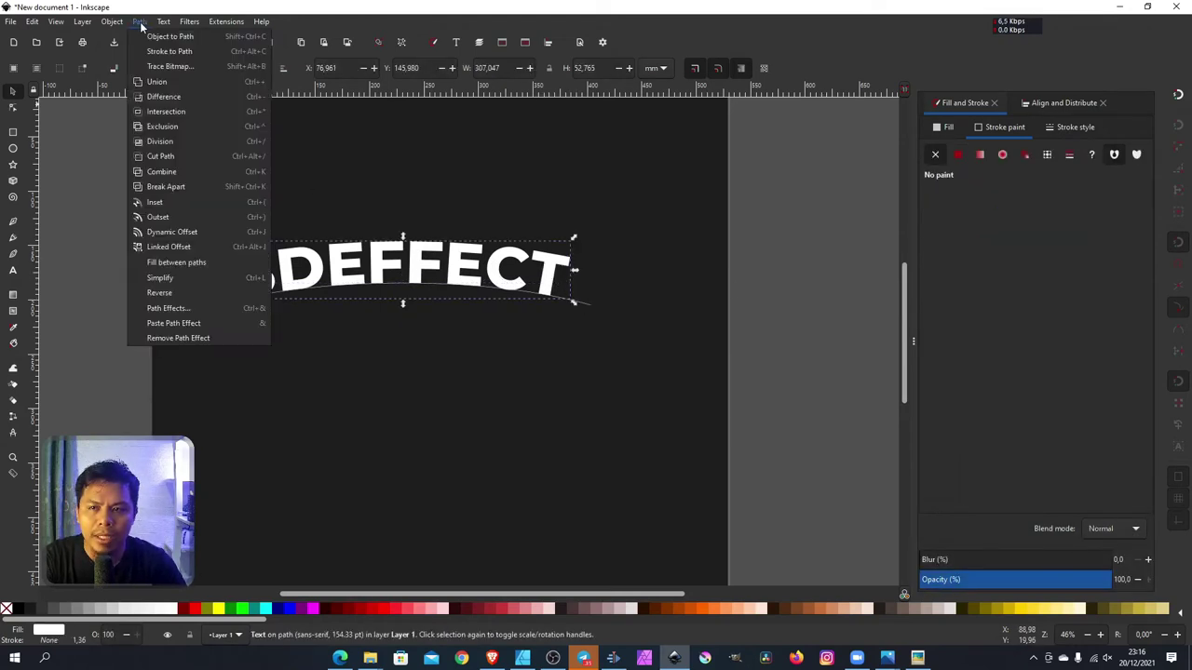
pyautogui.click(168, 37)
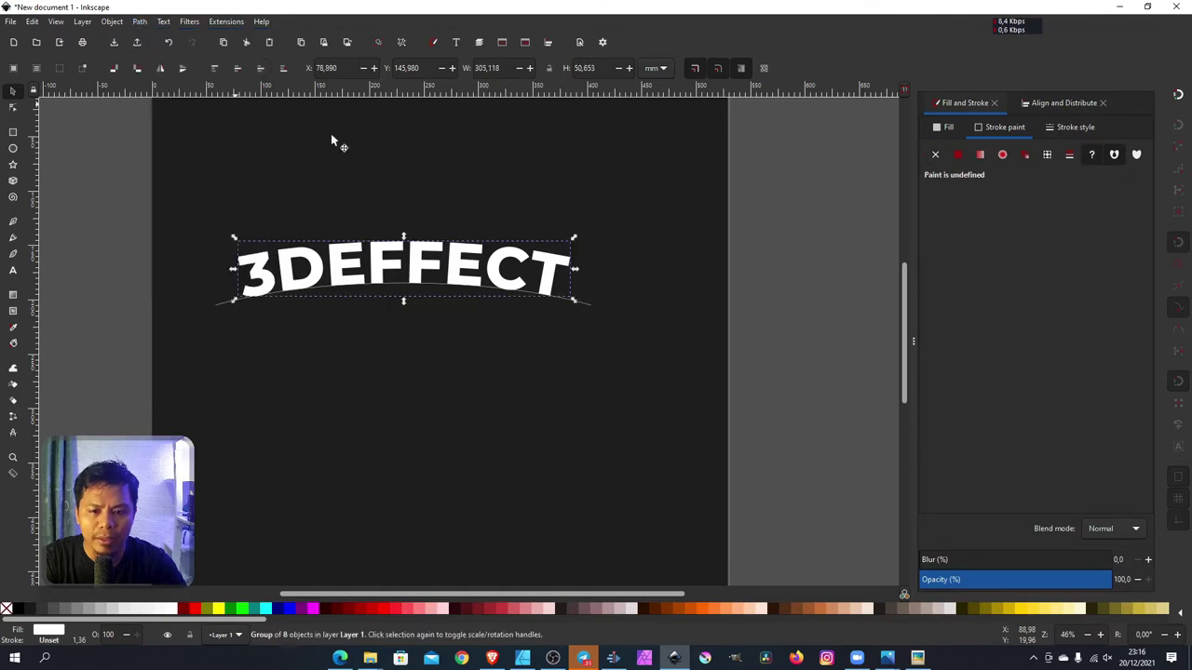
pyautogui.click(806, 189)
pyautogui.click(577, 306)
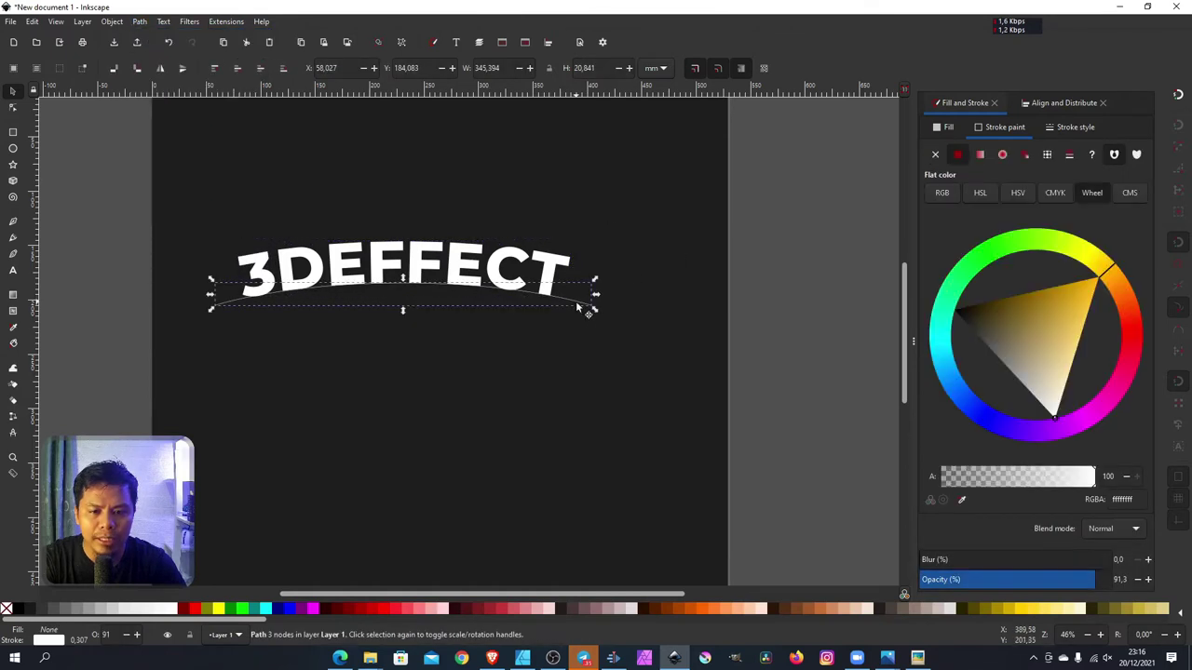
pyautogui.moveTo(576, 305); pyautogui.dragTo(712, 218)
pyautogui.rightClick(711, 222)
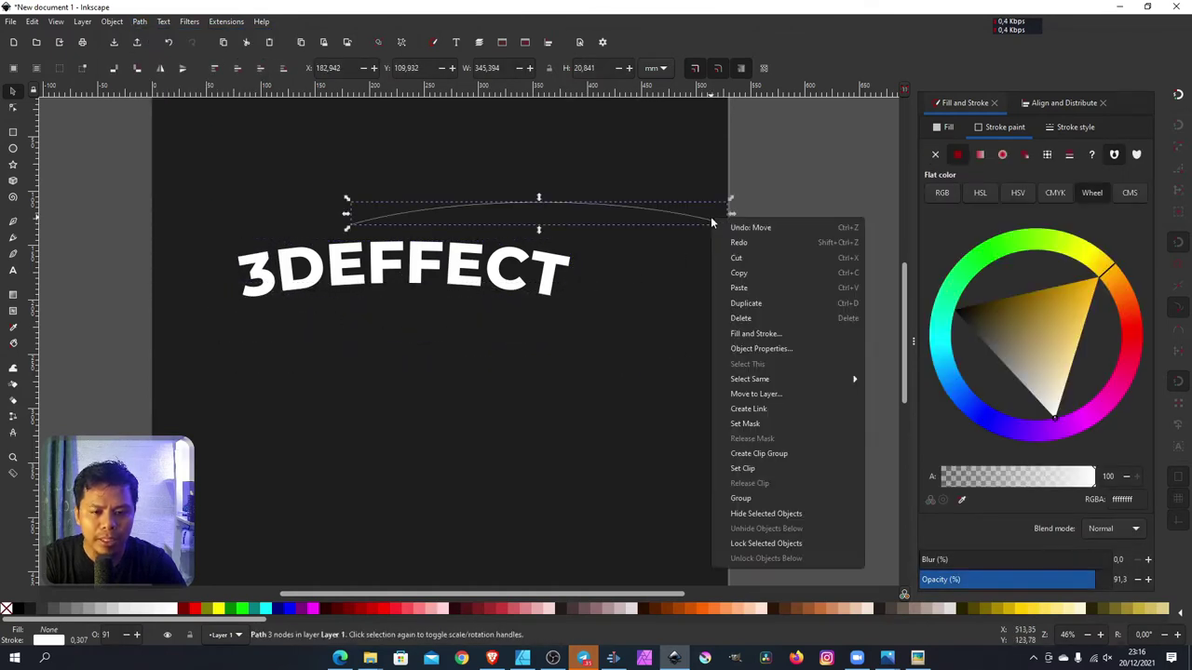
pyautogui.click(760, 307)
pyautogui.press('Delete')
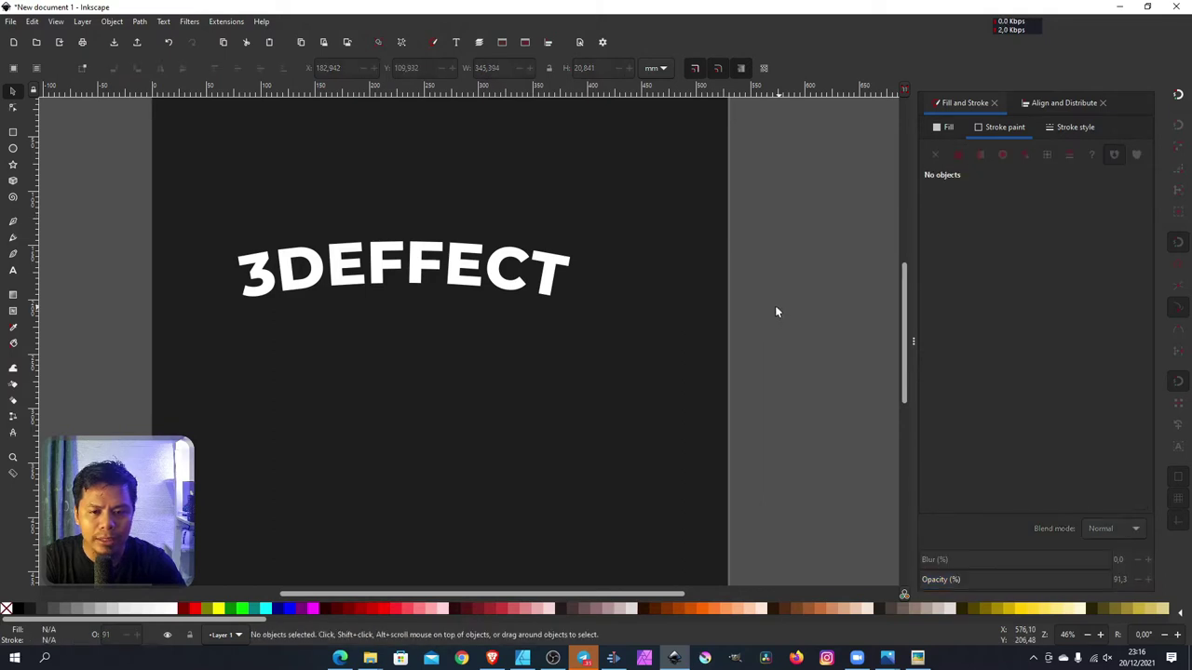
# Step: Nudge the 3DEFFECT letter group up and to the right into place
pyautogui.moveTo(410, 275); pyautogui.dragTo(443, 263)
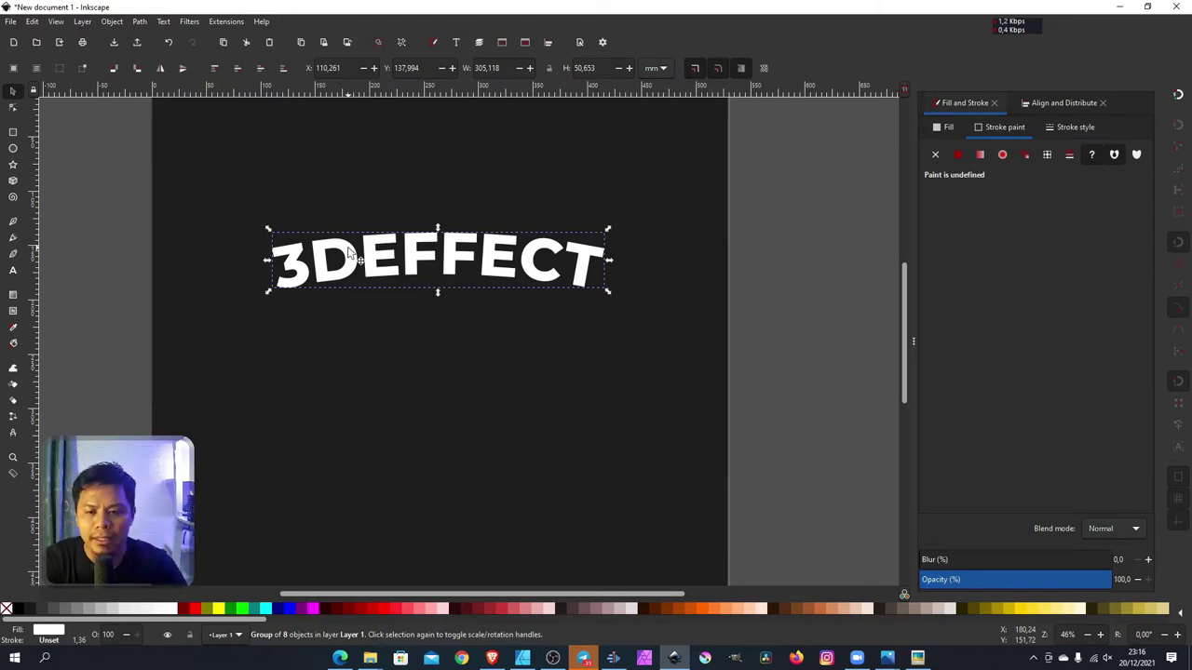
pyautogui.click(457, 239)
pyautogui.moveTo(421, 262); pyautogui.dragTo(429, 258)
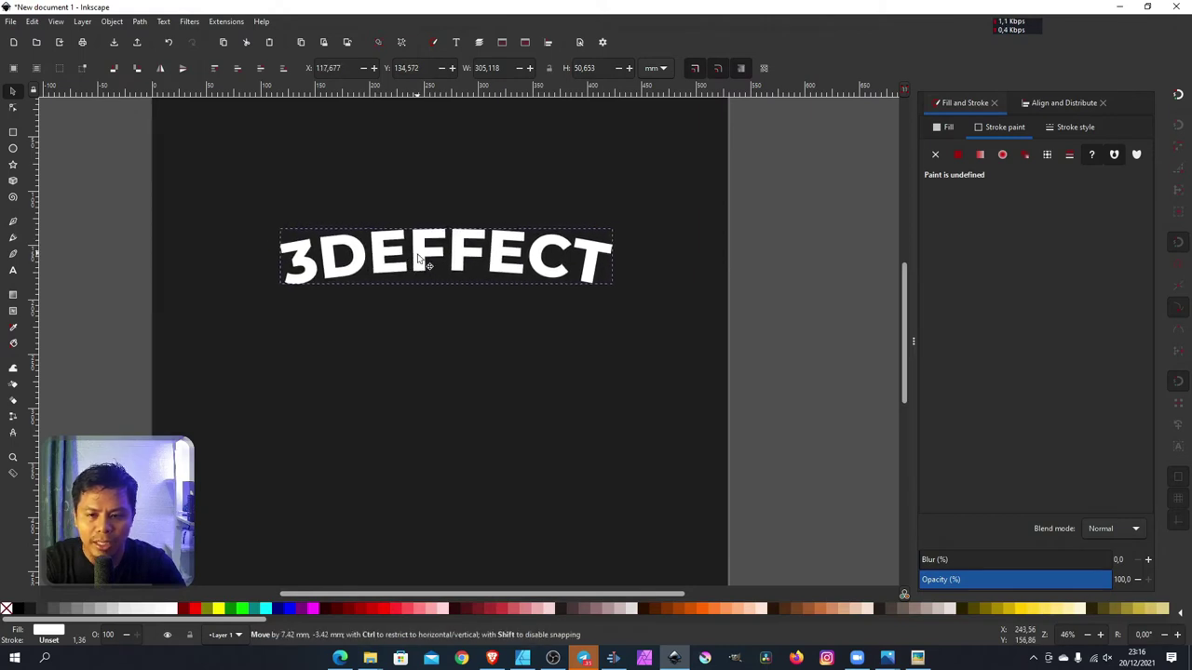
# Step: Ungroup the eight letters and merge them with Path > Combine, then select the combined path
pyautogui.click(402, 42)
pyautogui.keyDown('ctrl'); pyautogui.scroll(3, 456, 251); pyautogui.keyUp('ctrl')
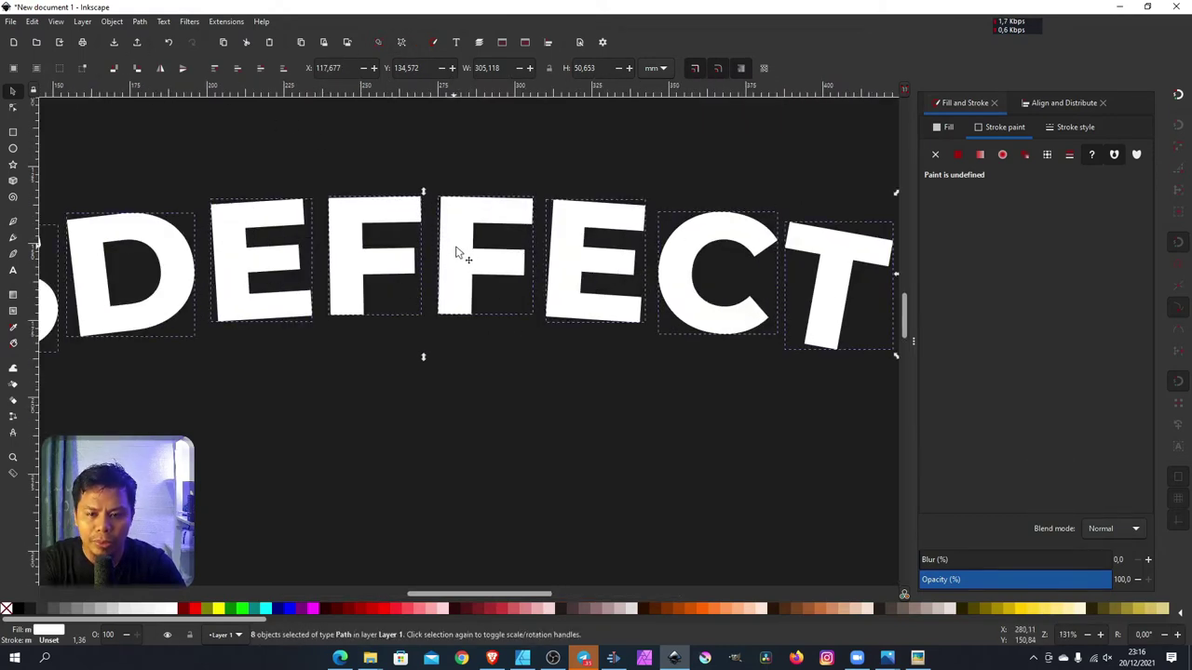
pyautogui.keyDown('ctrl'); pyautogui.scroll(-2, 598, 260); pyautogui.keyUp('ctrl')
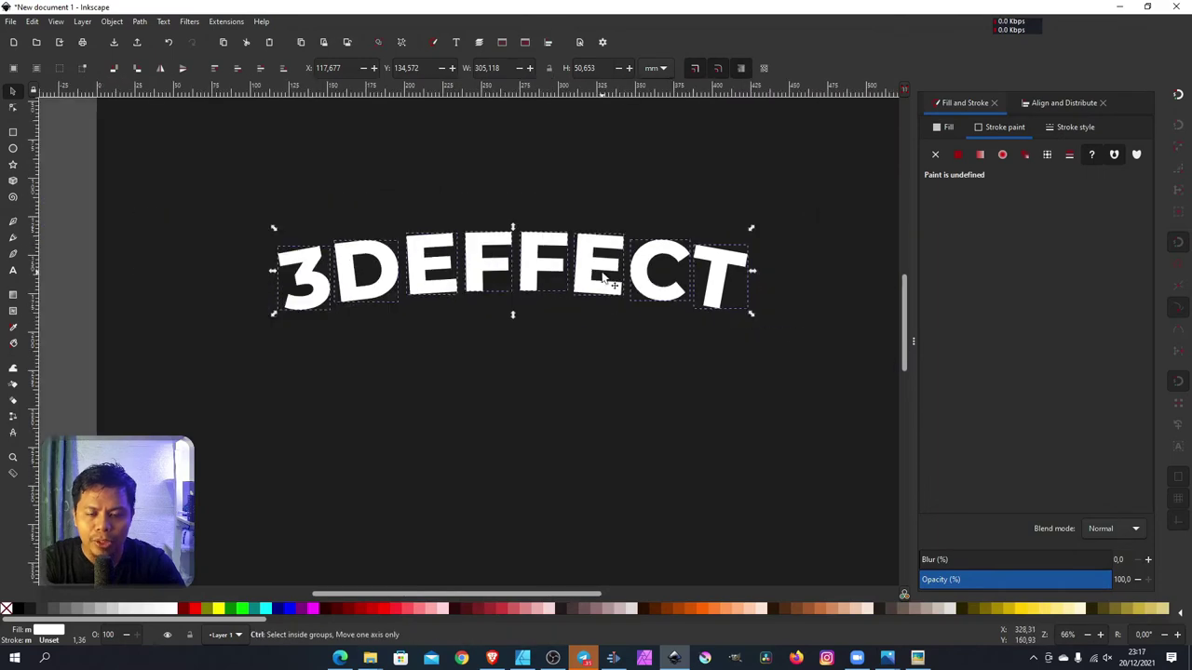
pyautogui.click(139, 21)
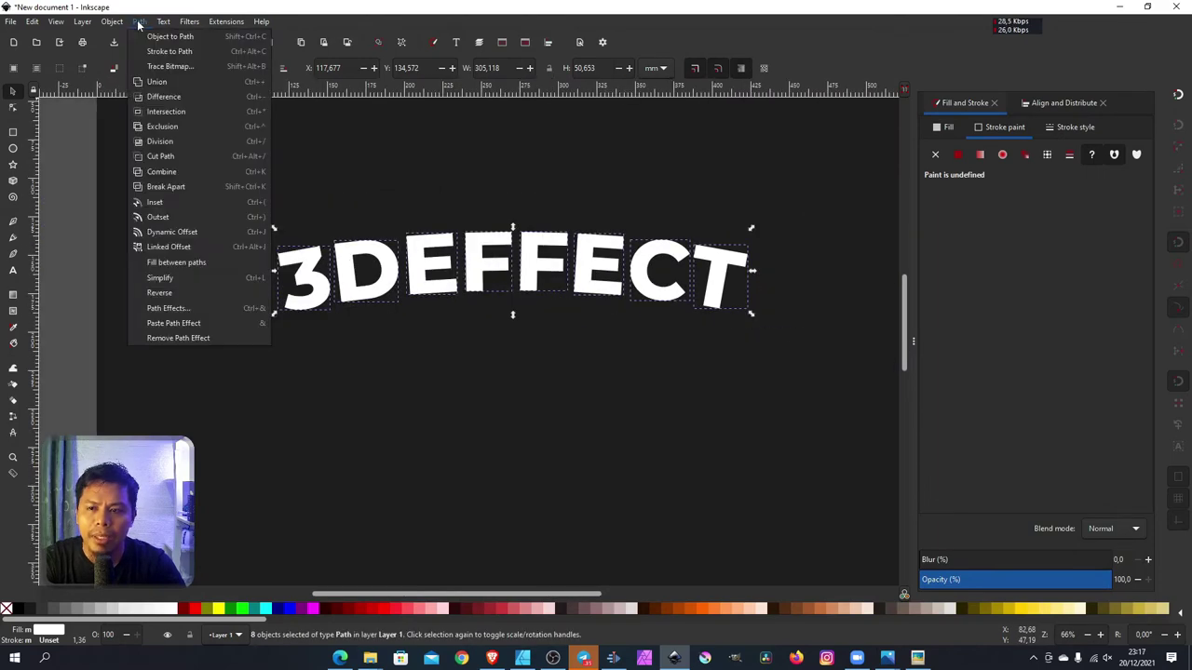
pyautogui.click(157, 173)
pyautogui.keyDown('ctrl'); pyautogui.scroll(-3, 531, 274); pyautogui.keyUp('ctrl')
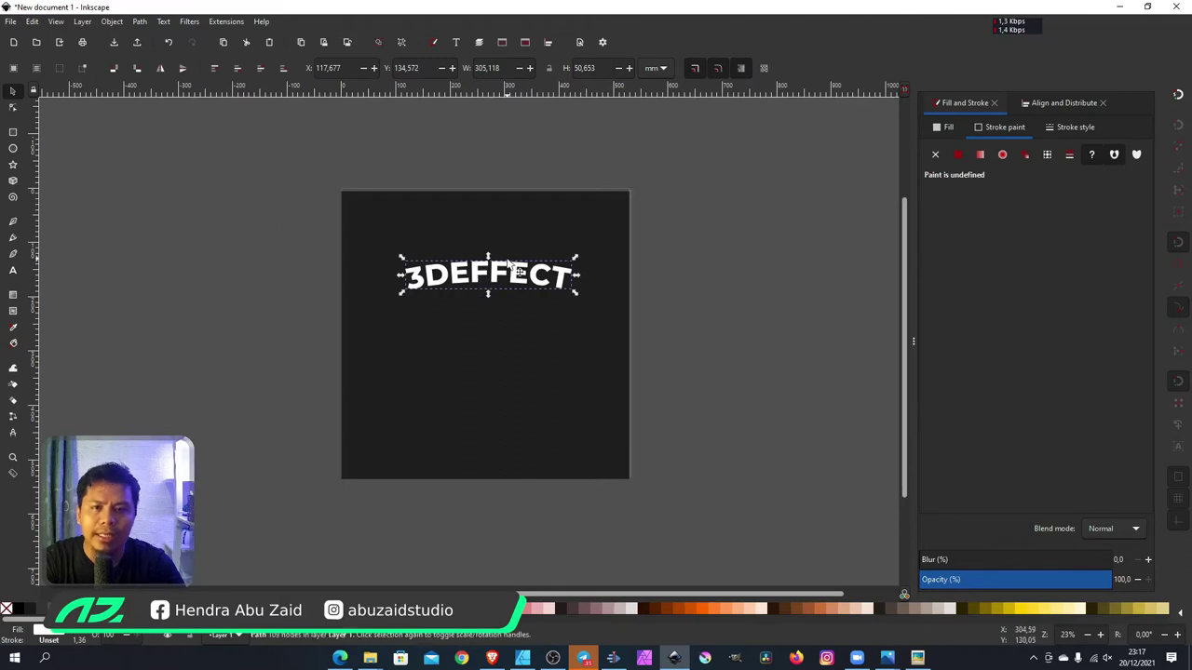
pyautogui.press('Escape')
pyautogui.keyDown('ctrl'); pyautogui.scroll(1, 500, 276); pyautogui.keyUp('ctrl')
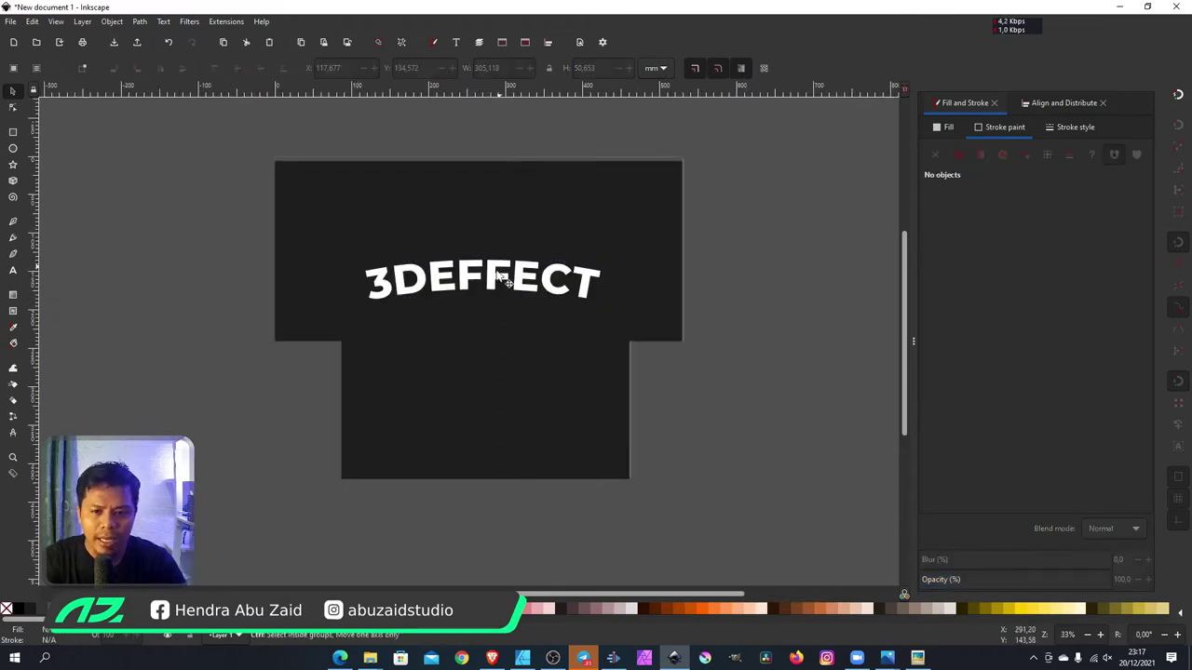
pyautogui.keyDown('ctrl'); pyautogui.scroll(2, 502, 278); pyautogui.keyUp('ctrl')
pyautogui.click(465, 270)
# Step: Duplicate the text, make the copy 70% gray, lower it to bottom, shrink it and offset it just below
pyautogui.rightClick(460, 263)
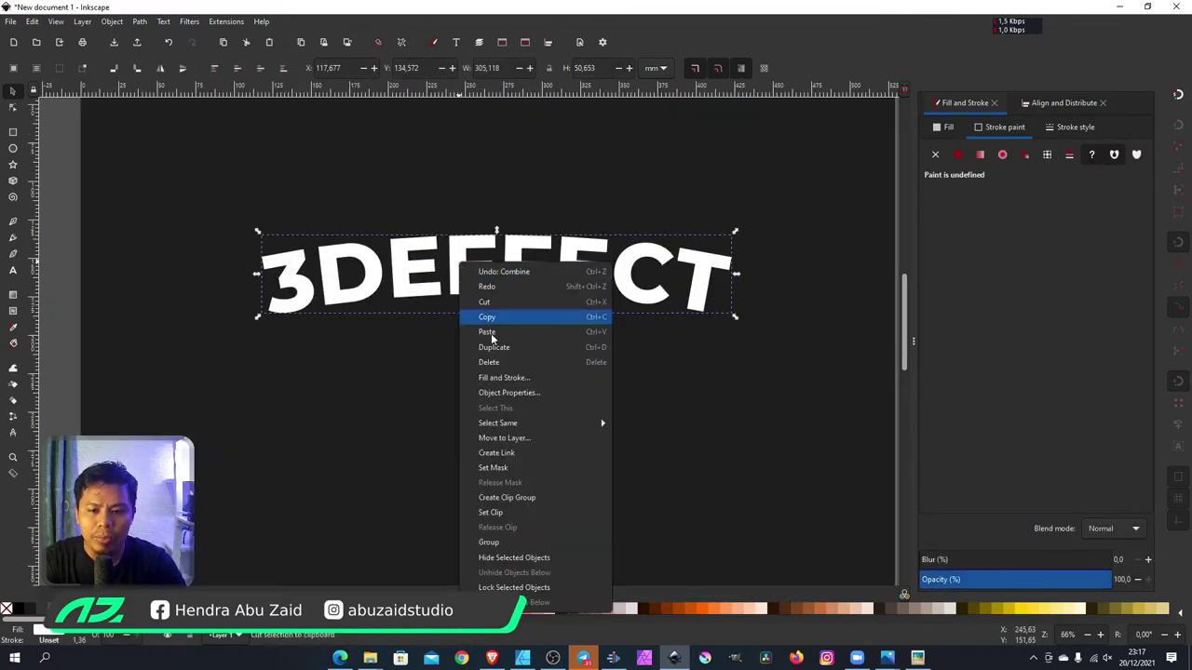
pyautogui.click(505, 347)
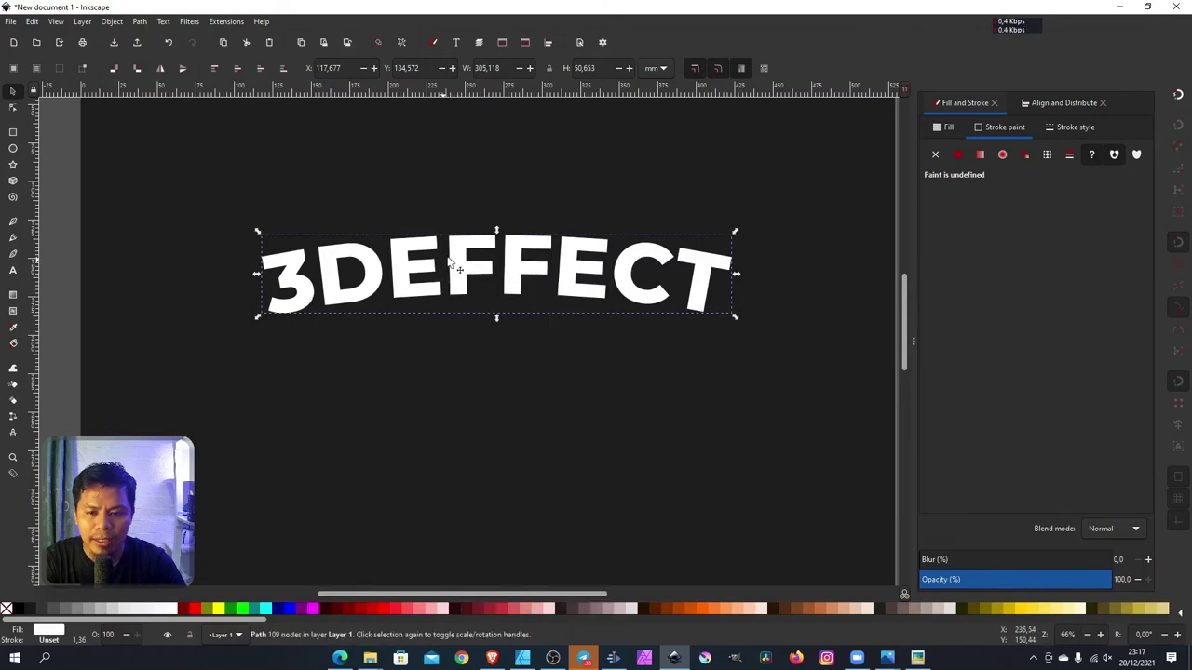
pyautogui.moveTo(448, 259); pyautogui.dragTo(450, 297)
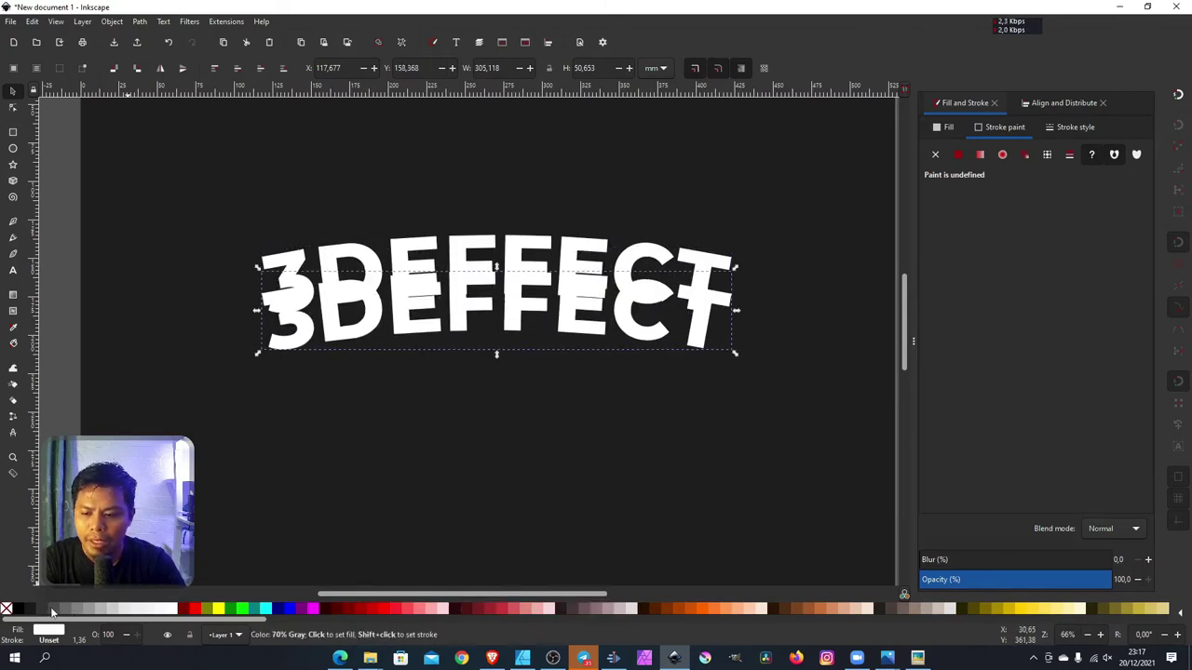
pyautogui.click(53, 612)
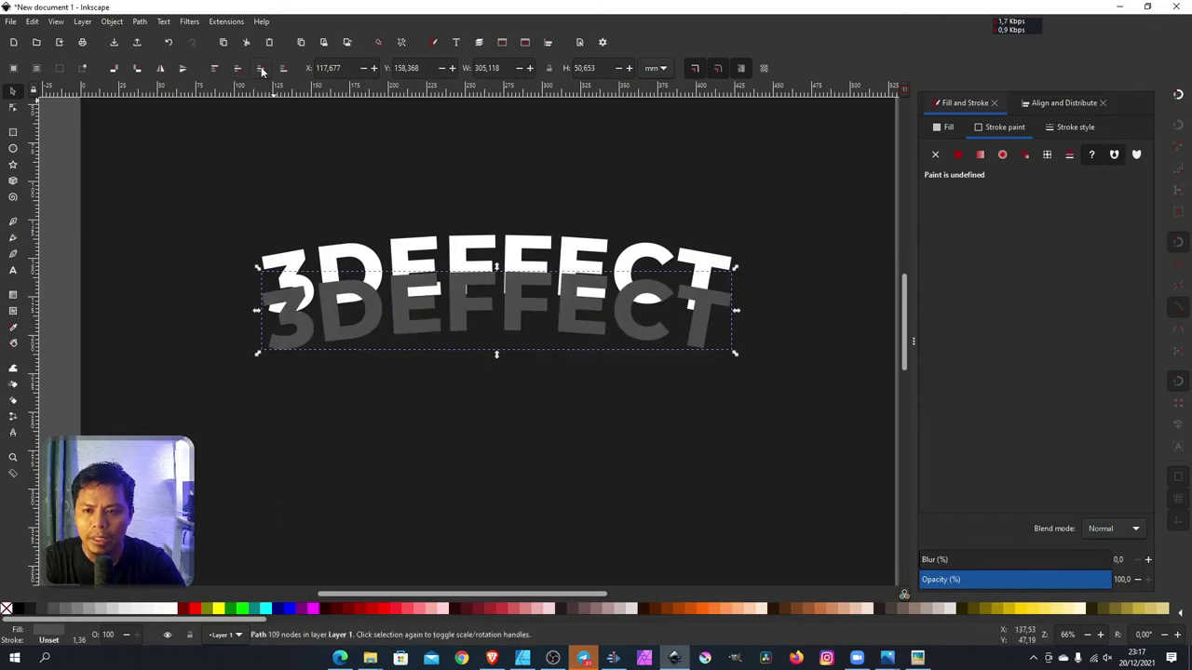
pyautogui.click(262, 72)
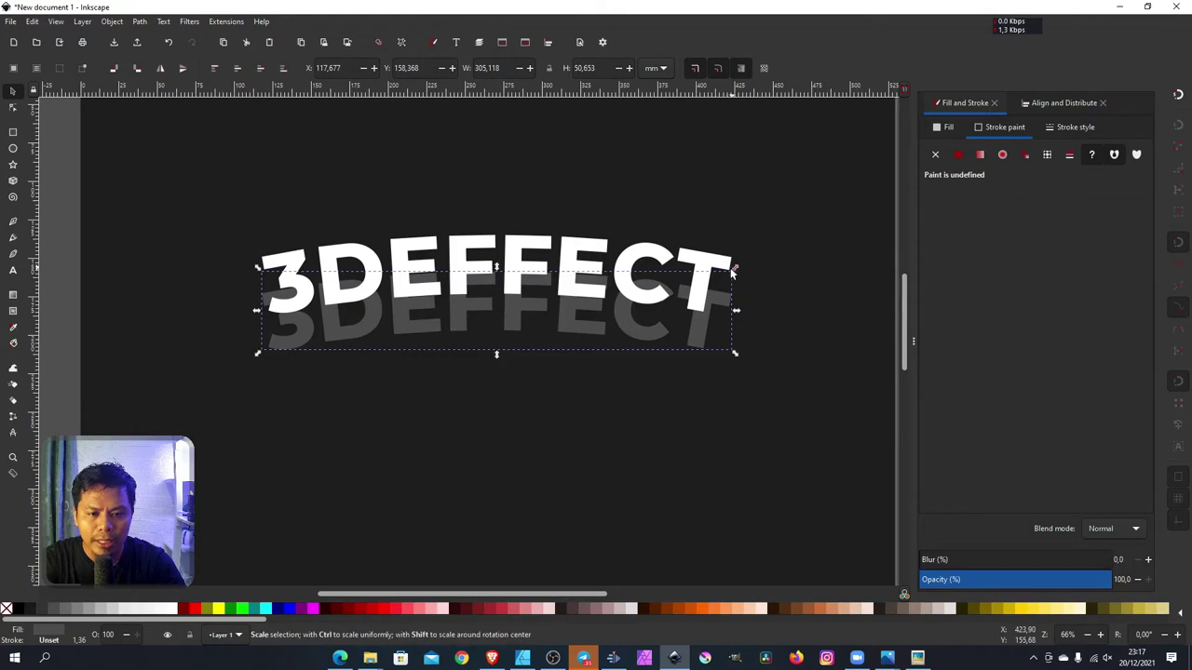
pyautogui.moveTo(733, 270); pyautogui.dragTo(709, 273)
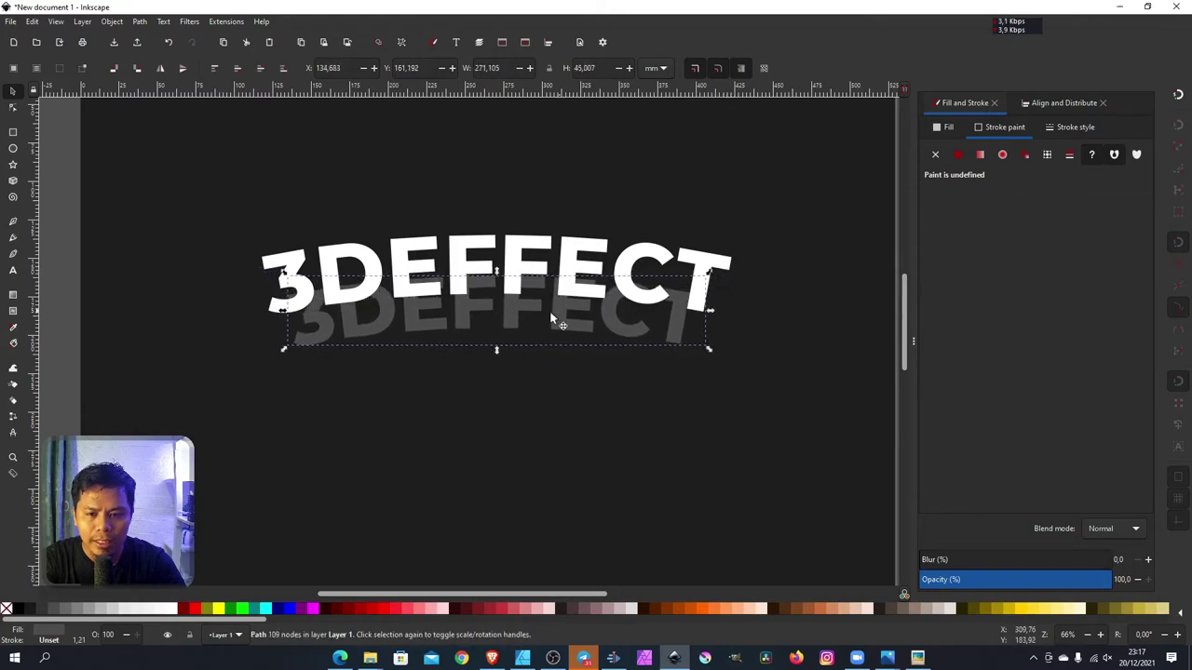
pyautogui.moveTo(509, 322); pyautogui.dragTo(510, 307)
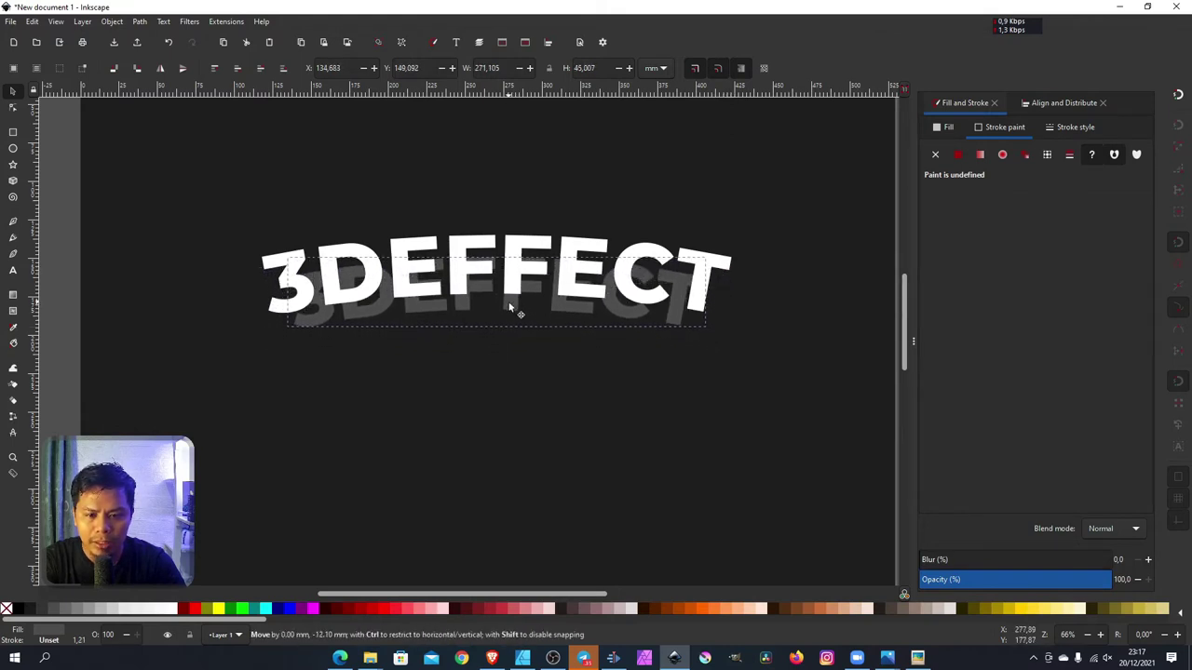
# Step: Zoom in and add the white 3DEFFECT text to the selected gray shadow copy
pyautogui.keyDown('ctrl'); pyautogui.scroll(-2, 324, 373); pyautogui.keyUp('ctrl')
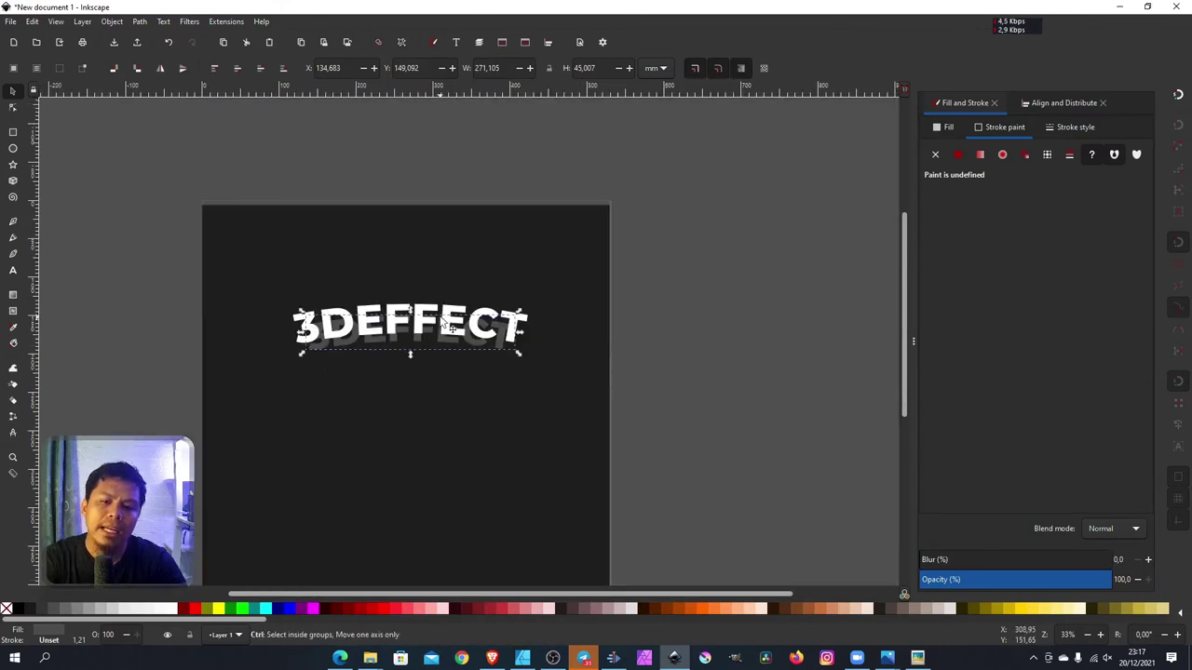
pyautogui.keyDown('ctrl'); pyautogui.scroll(2, 305, 344); pyautogui.keyUp('ctrl')
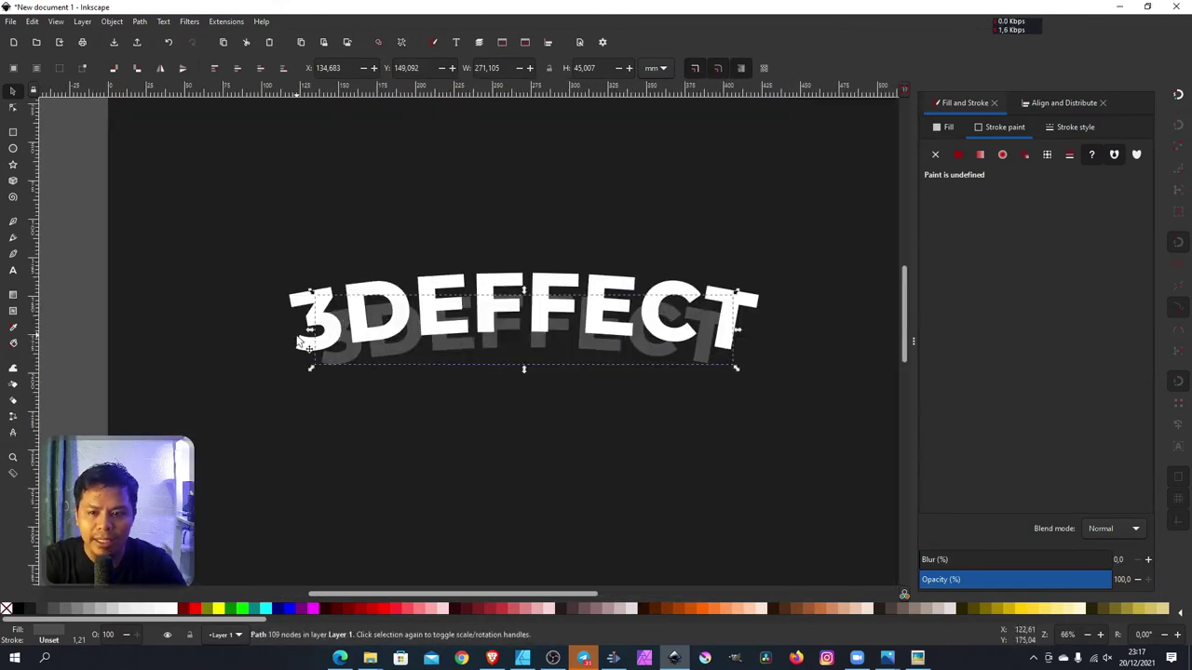
pyautogui.keyDown('ctrl'); pyautogui.scroll(2, 345, 377); pyautogui.keyUp('ctrl')
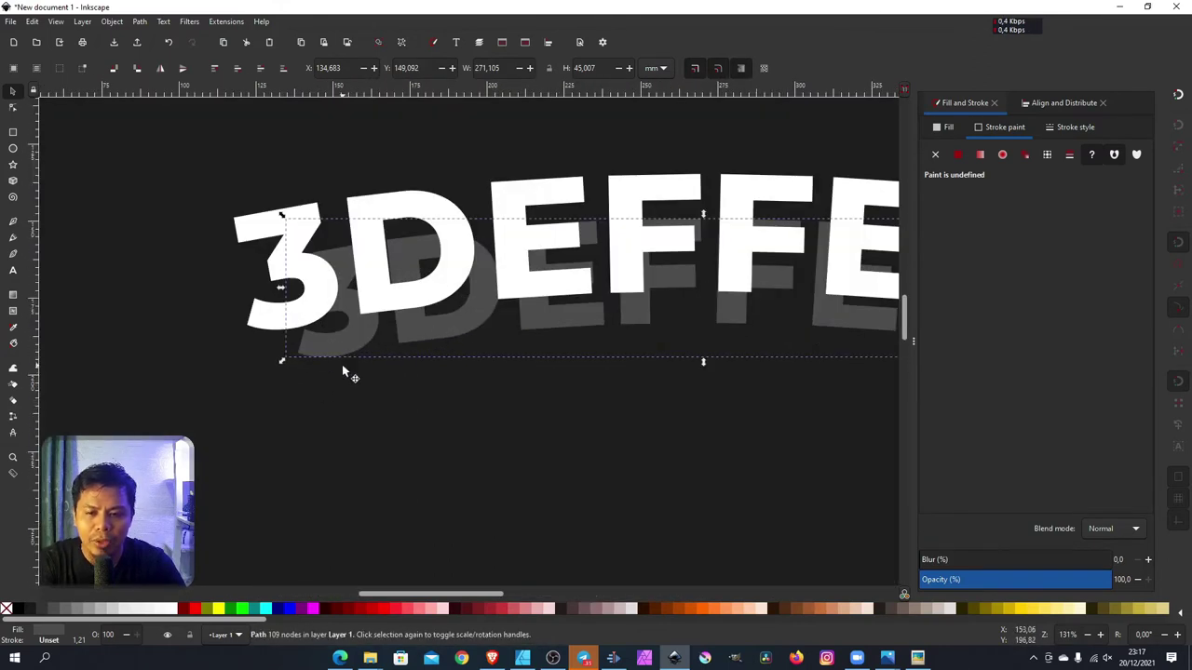
pyautogui.click(341, 354)
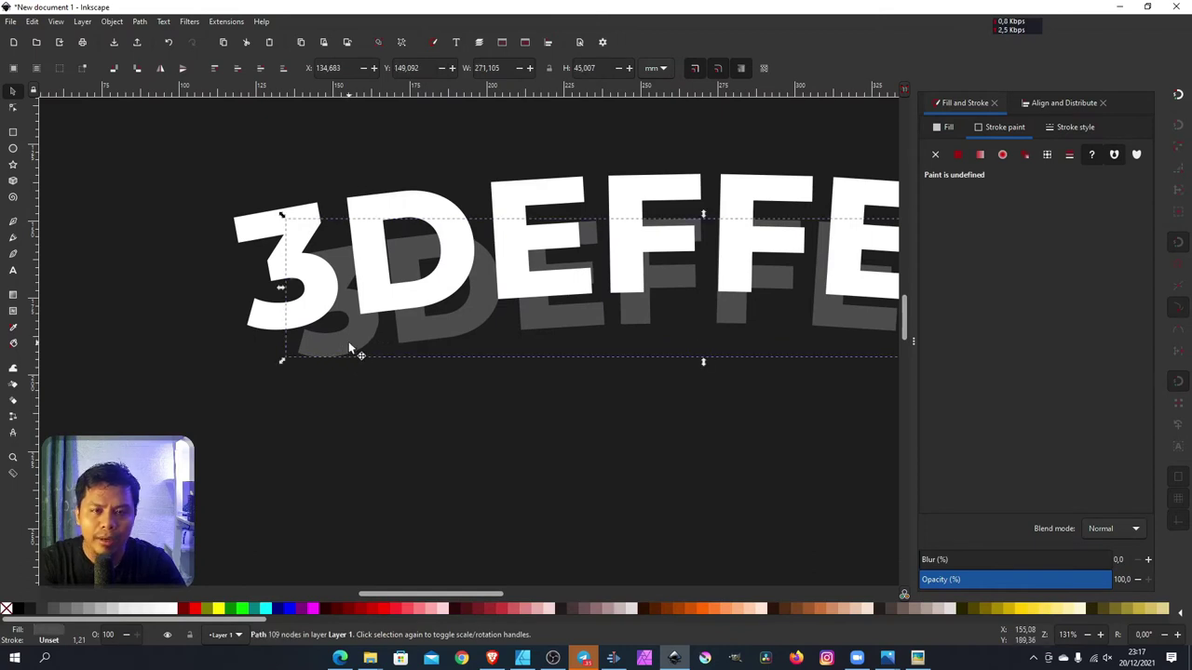
pyautogui.keyDown('shift'); pyautogui.click(279, 325); pyautogui.keyUp('shift')
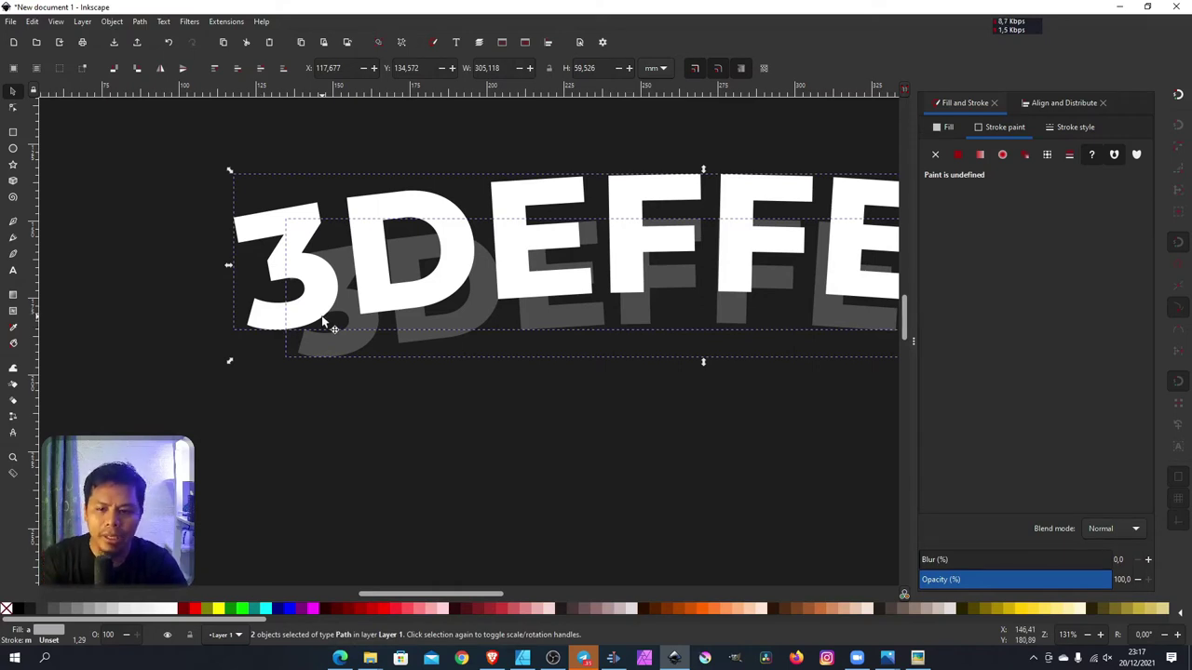
pyautogui.click(231, 23)
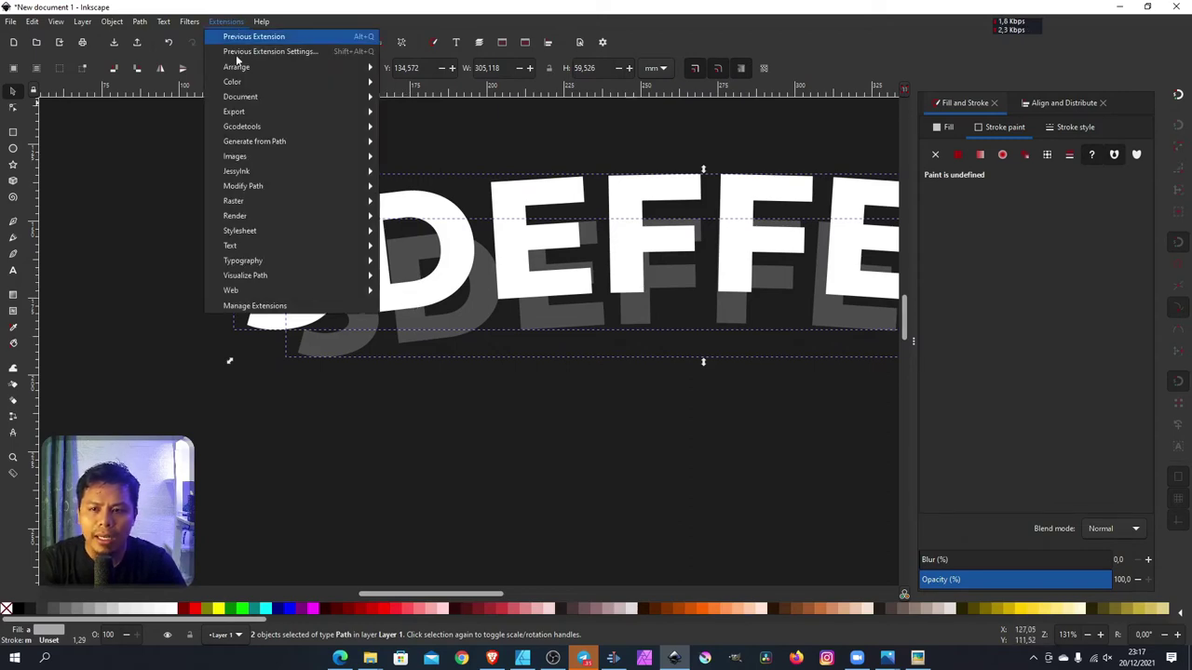
pyautogui.moveTo(254, 142)
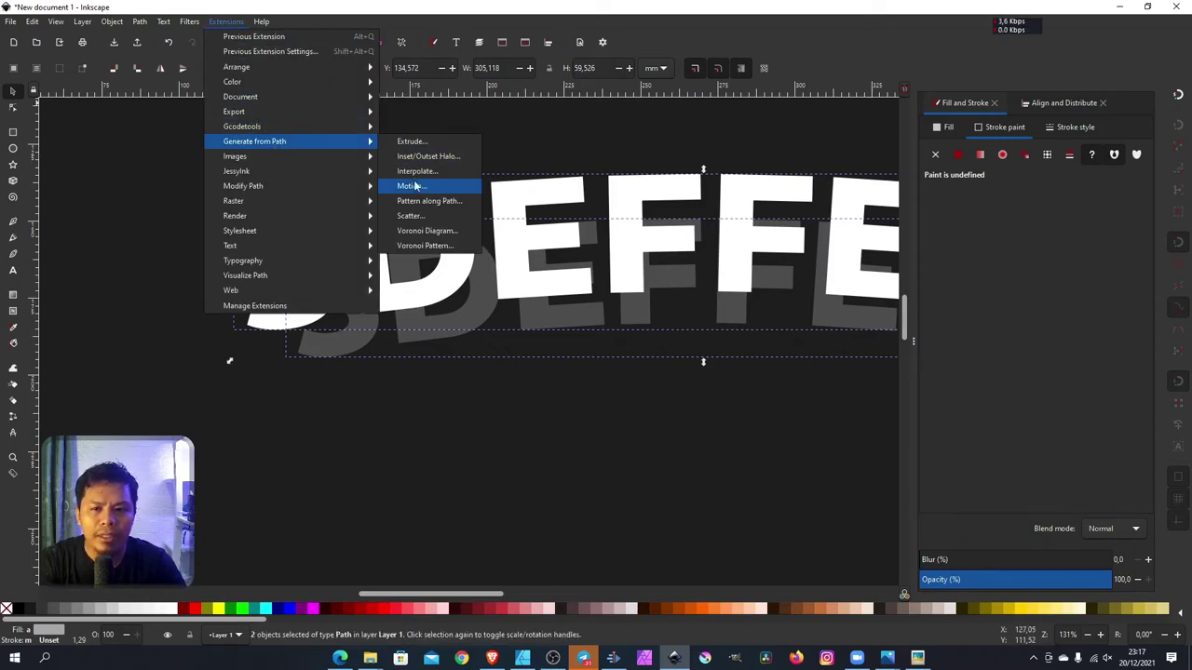
# Step: Apply a 100-step Interpolate blend between the white text and its gray shadow
pyautogui.click(418, 170)
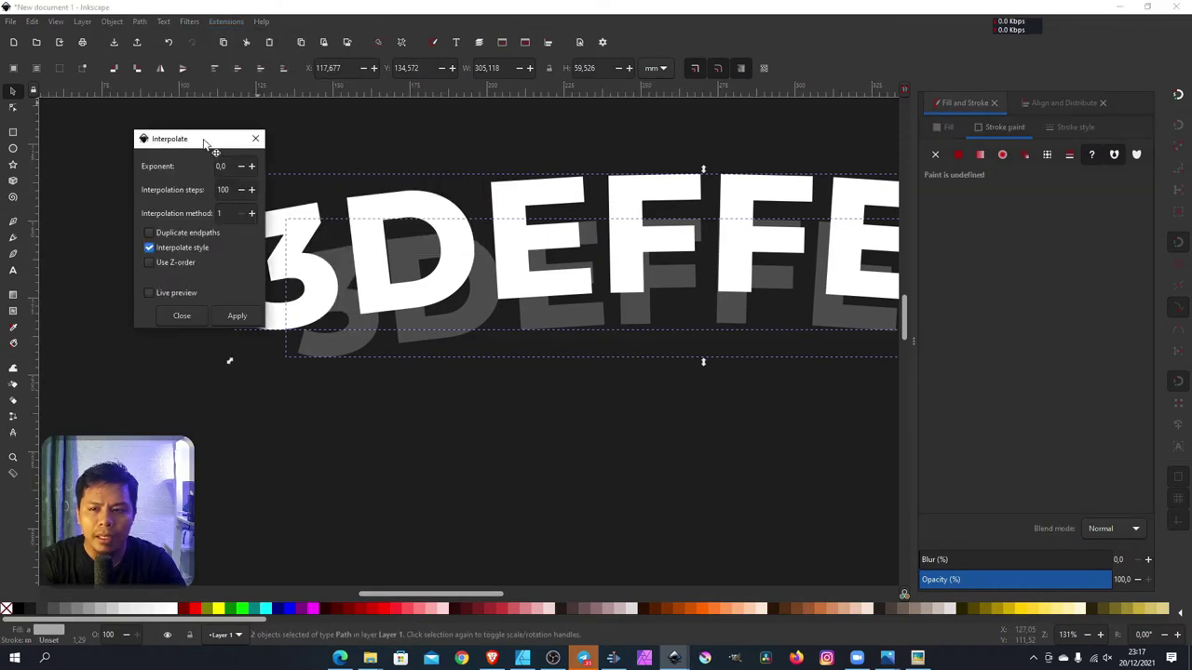
pyautogui.moveTo(181, 140)
pyautogui.mouseDown()
pyautogui.moveTo(158, 284)
pyautogui.moveTo(180, 233)
pyautogui.mouseUp()
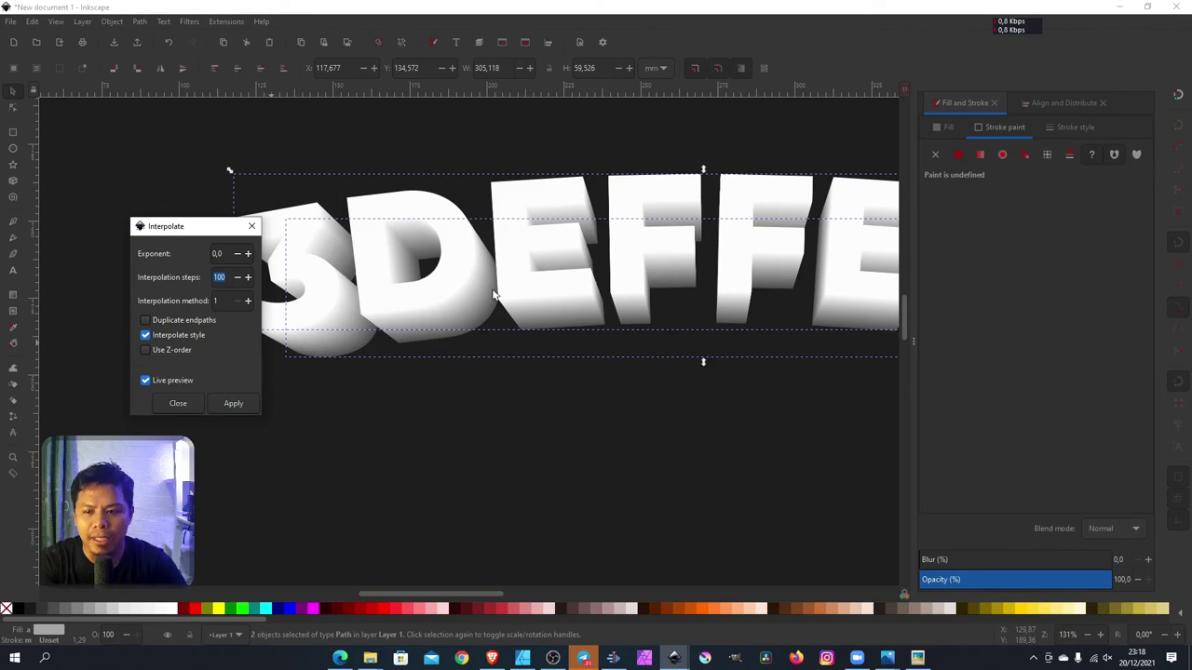
pyautogui.click(238, 404)
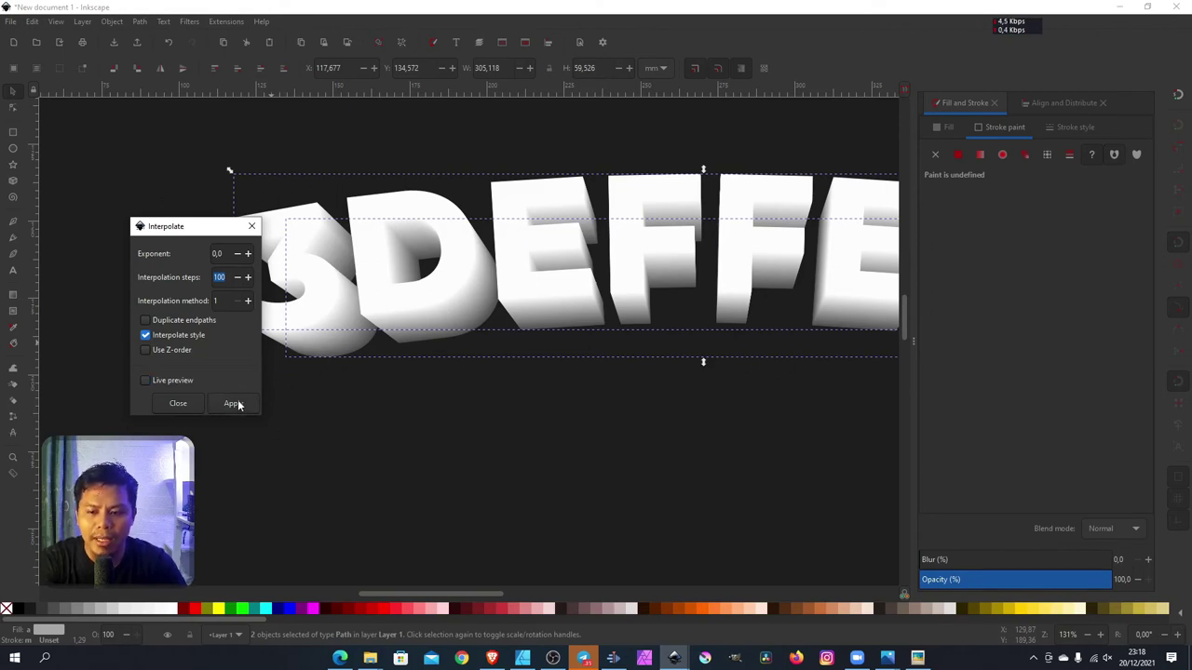
# Step: Pull the new 3D blend group upward to reveal the flat text beneath
pyautogui.click(177, 404)
pyautogui.click(292, 358)
pyautogui.scroll(-1, 291, 358)
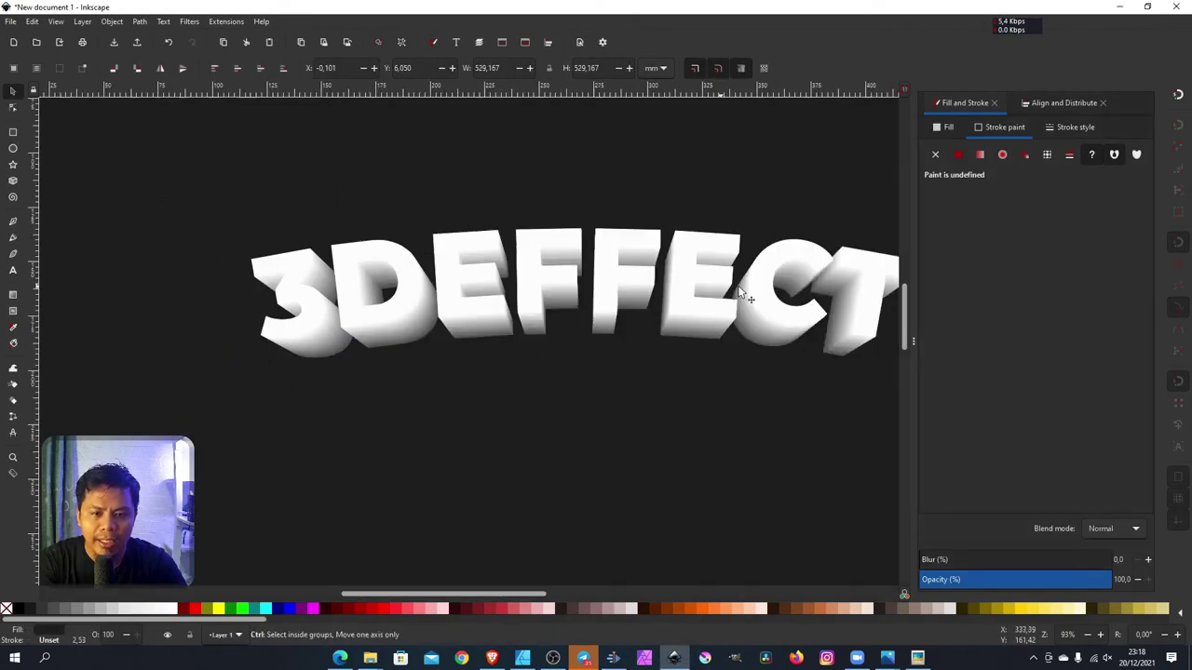
pyautogui.scroll(-4, 397, 363)
pyautogui.click(708, 282)
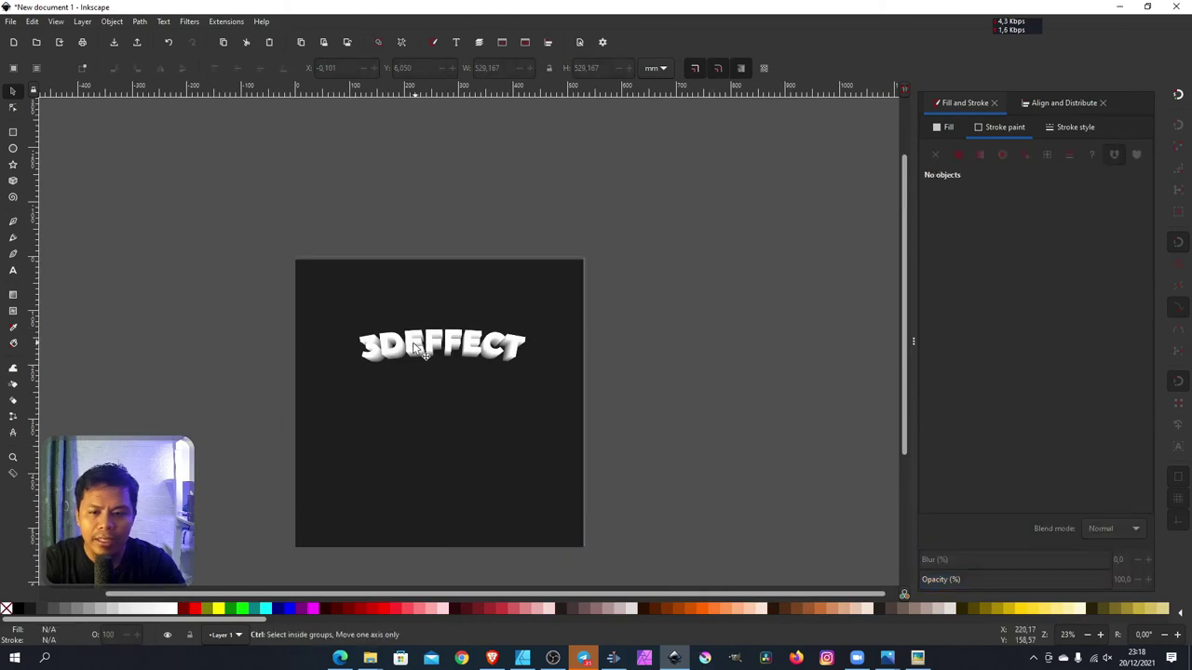
pyautogui.scroll(4, 402, 346)
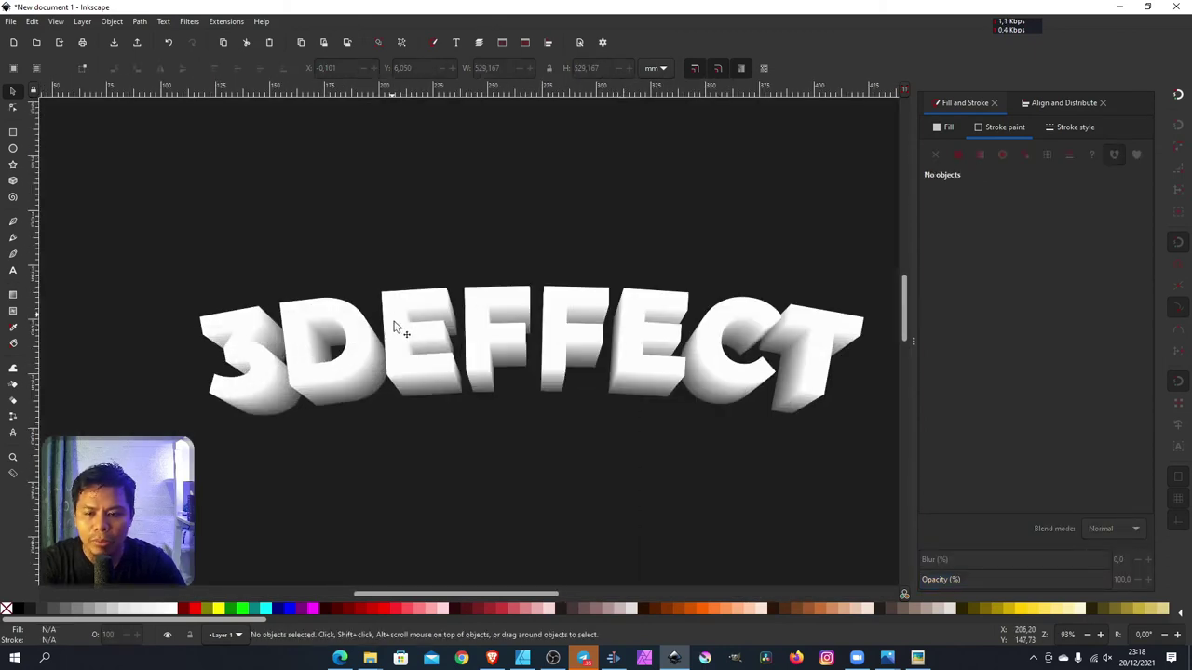
pyautogui.click(397, 322)
pyautogui.moveTo(397, 321); pyautogui.dragTo(395, 244)
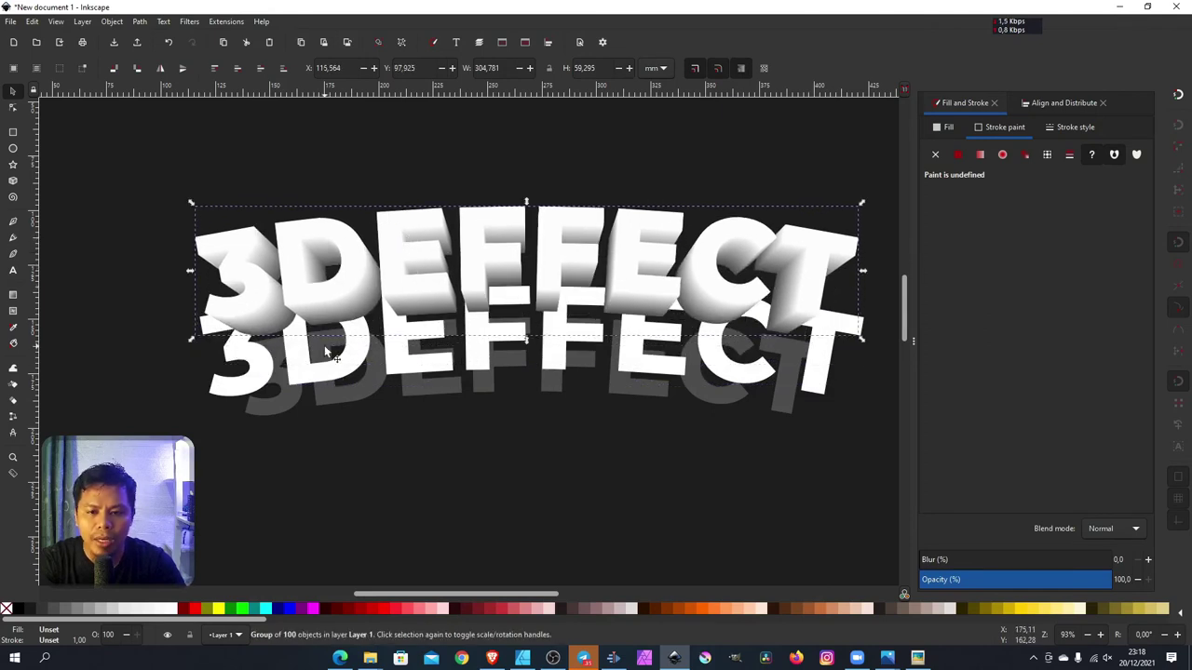
# Step: Convert the selected text to a path and move the 3D blend back into place
pyautogui.click(145, 24)
pyautogui.click(156, 37)
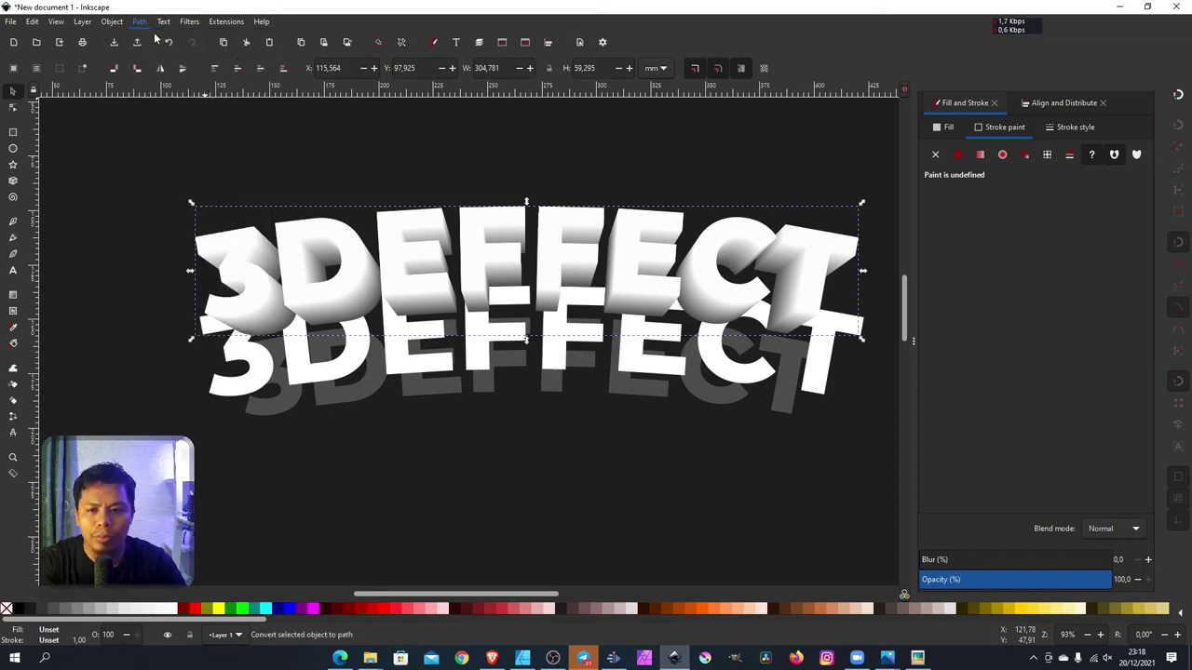
pyautogui.click(416, 269)
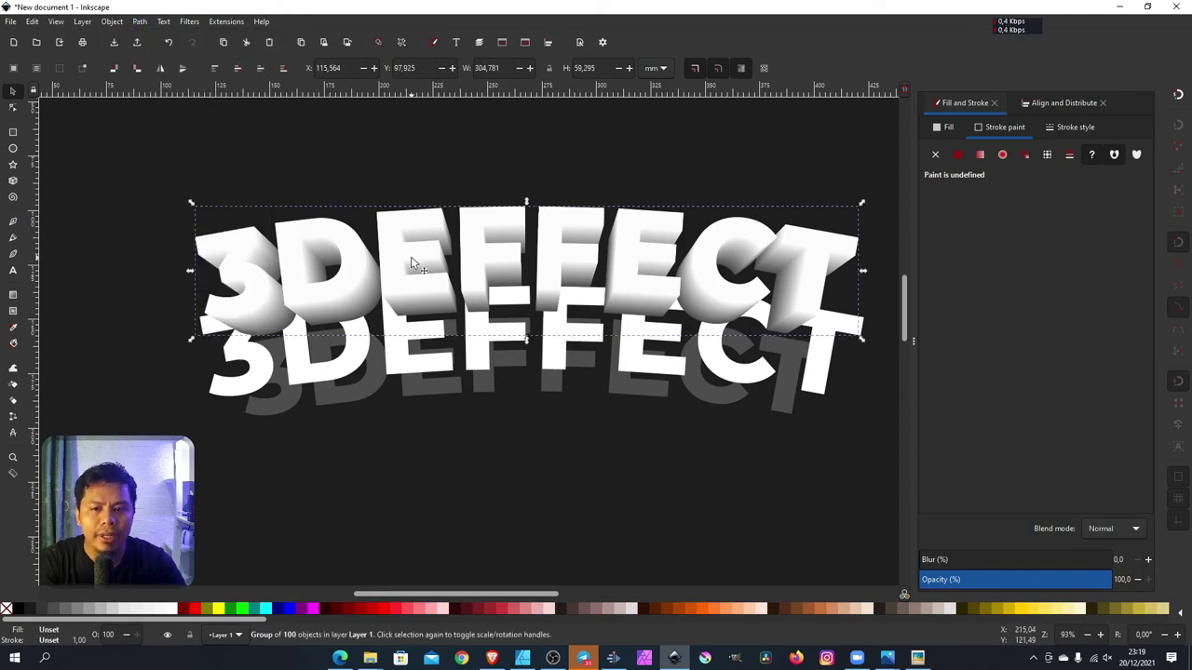
pyautogui.moveTo(410, 256); pyautogui.dragTo(410, 278)
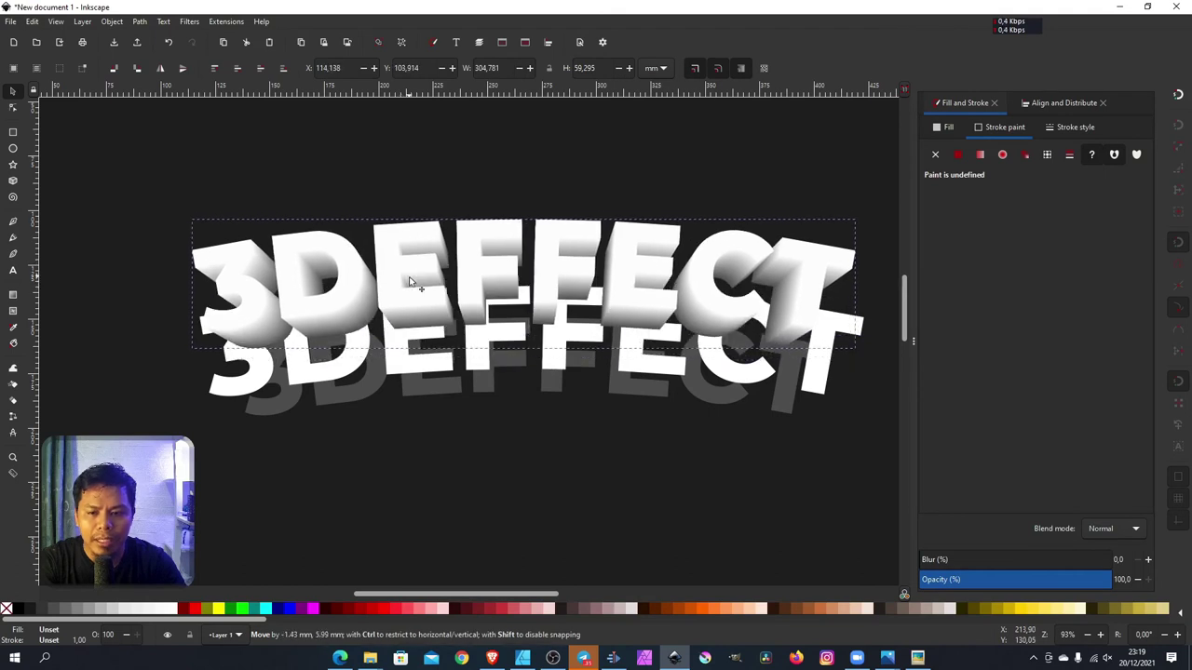
# Step: Centre the flat white 3DEFFECT copy horizontally and vertically on the extruded 3D text
pyautogui.click(319, 375)
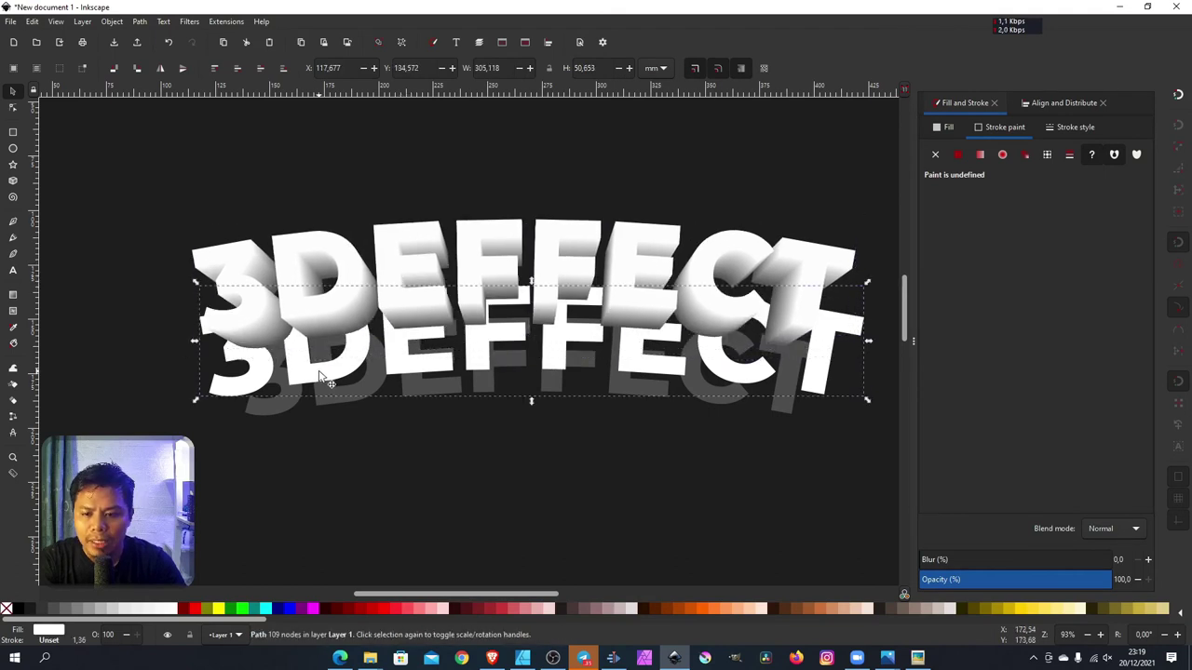
pyautogui.moveTo(320, 375); pyautogui.dragTo(370, 449)
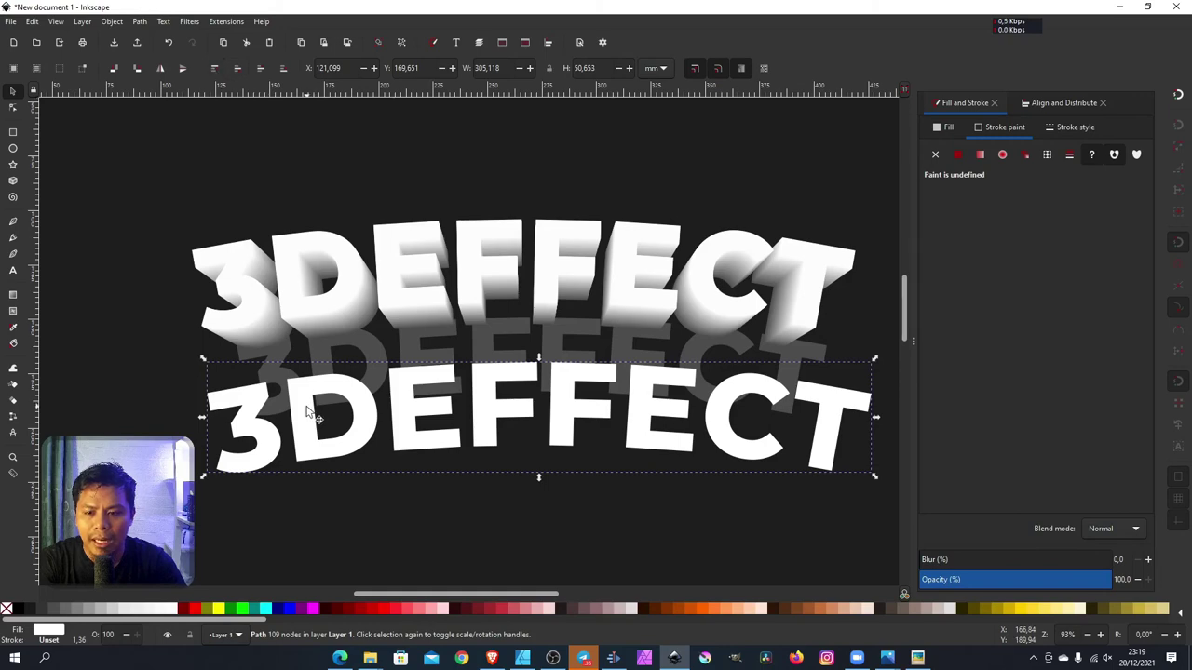
pyautogui.keyDown('shift'); pyautogui.click(419, 270); pyautogui.keyUp('shift')
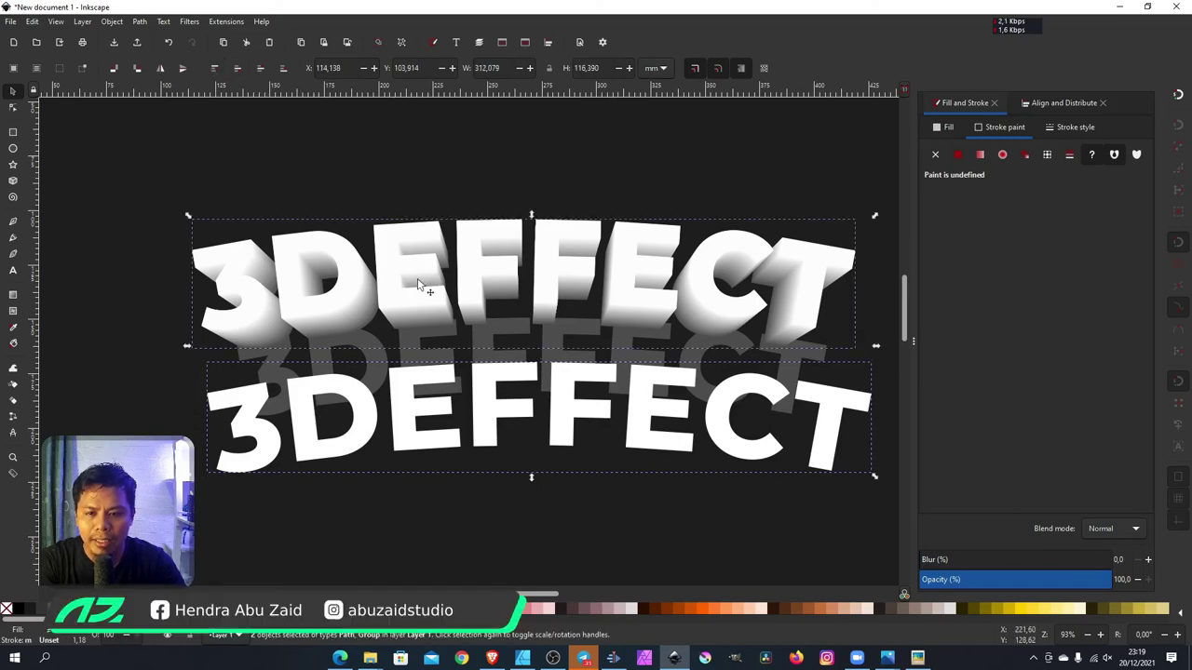
pyautogui.click(1061, 105)
pyautogui.click(1057, 162)
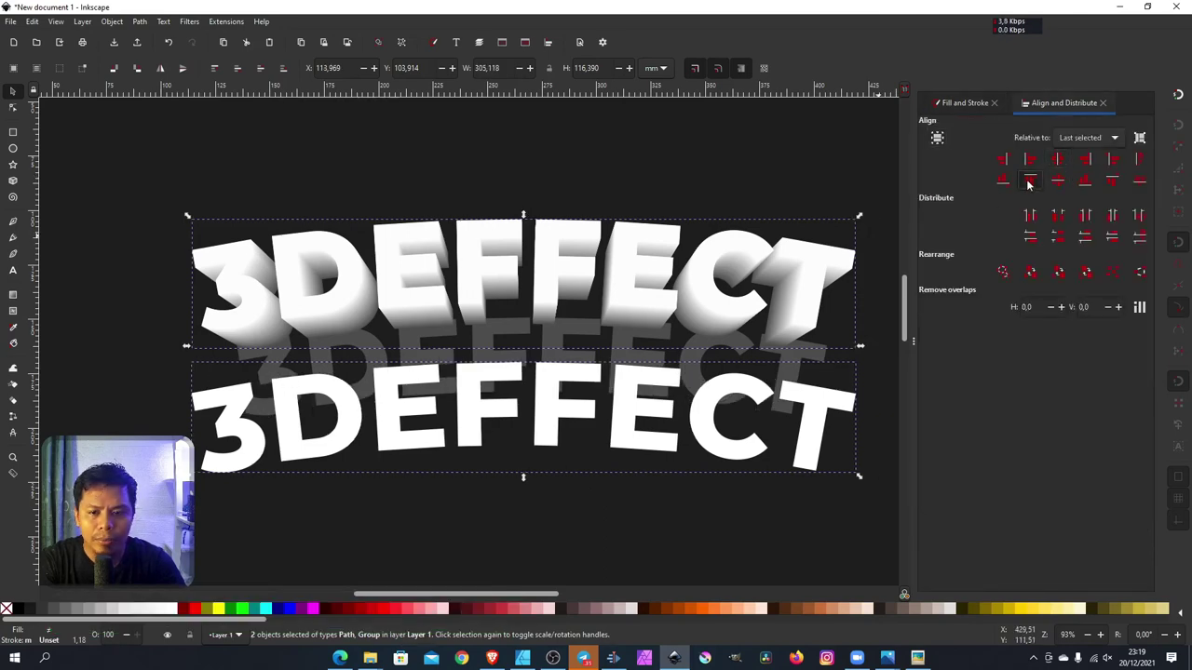
pyautogui.click(1028, 181)
# Step: Select the grey shadow copy of the text for removal
pyautogui.click(628, 375)
pyautogui.rightClick(627, 369)
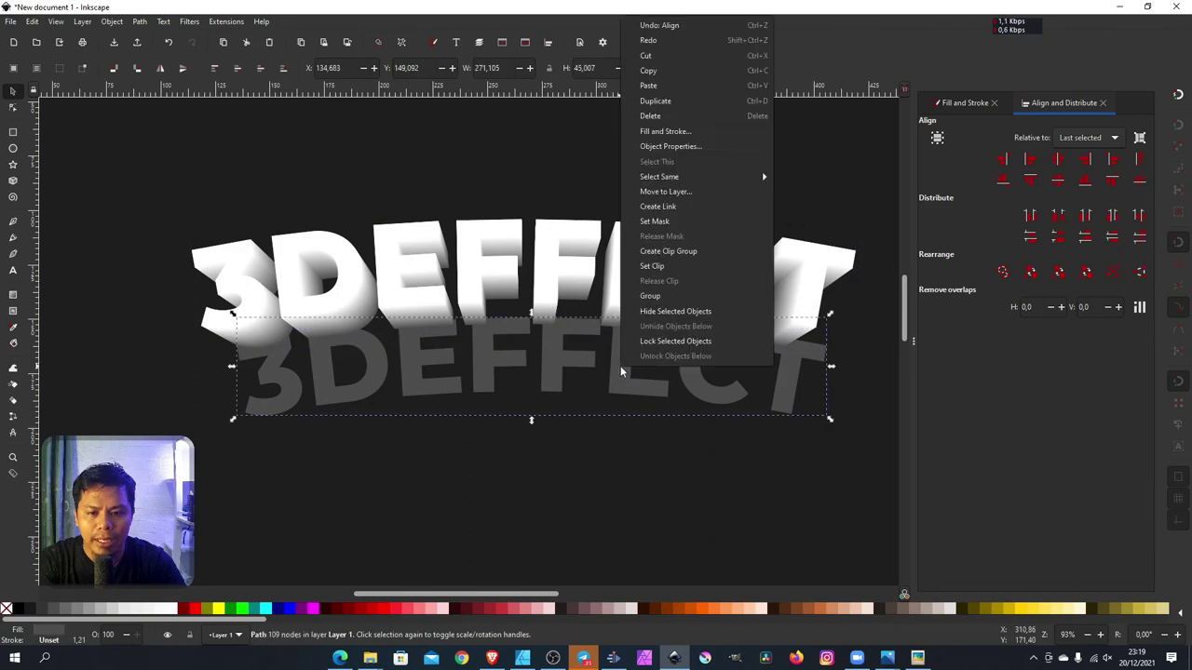
pyautogui.press('Escape')
# Step: Delete the grey shadow and fill the white front-face text orange
pyautogui.press('Delete')
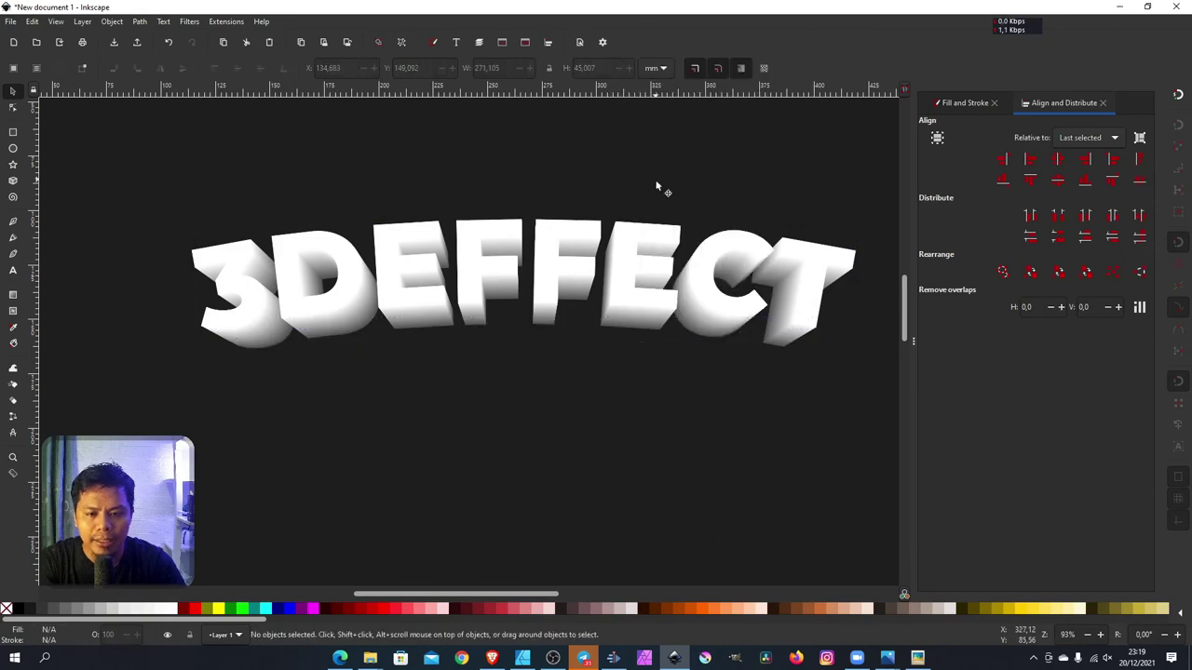
pyautogui.click(587, 235)
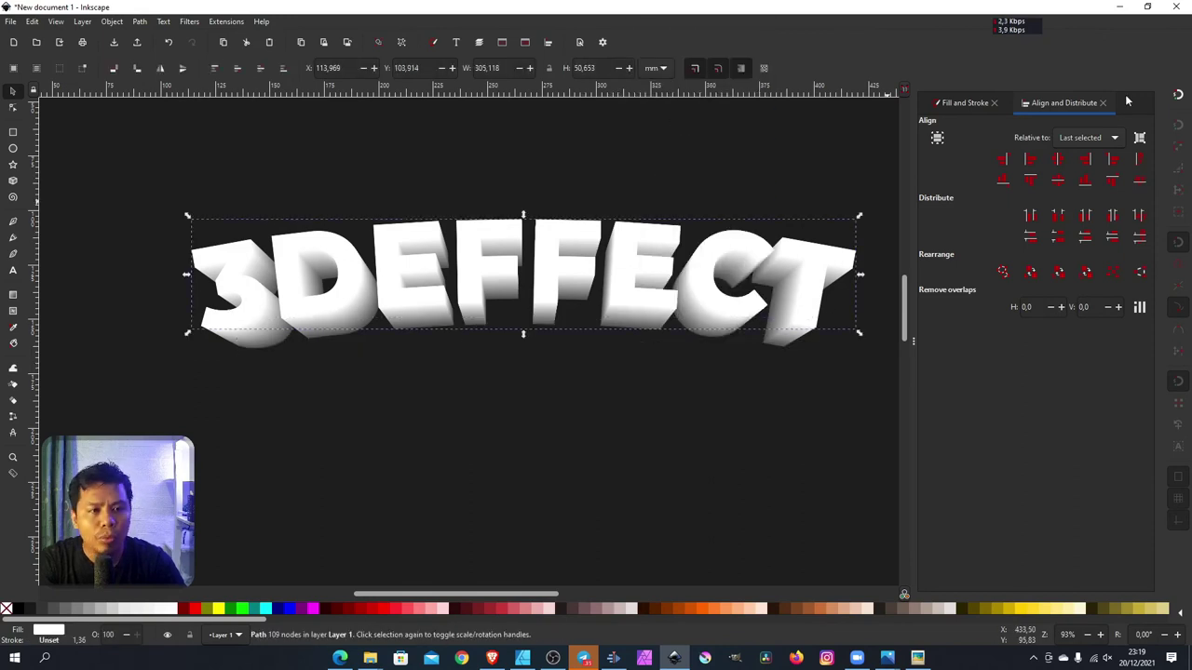
pyautogui.click(959, 103)
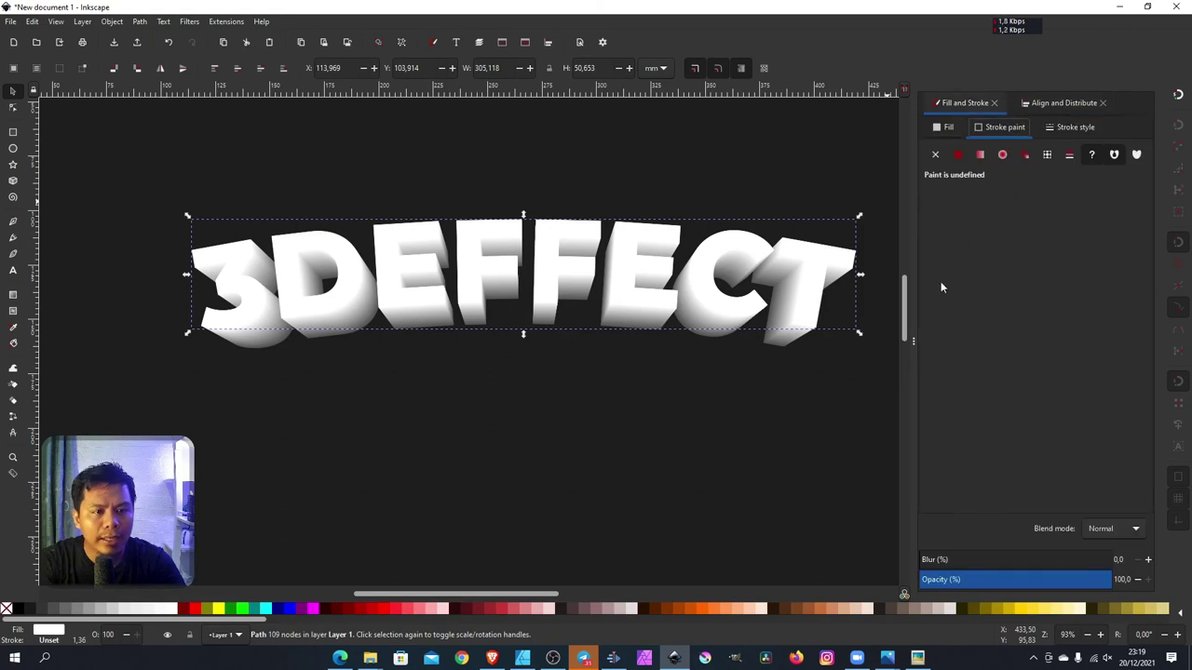
pyautogui.click(312, 610)
pyautogui.click(380, 607)
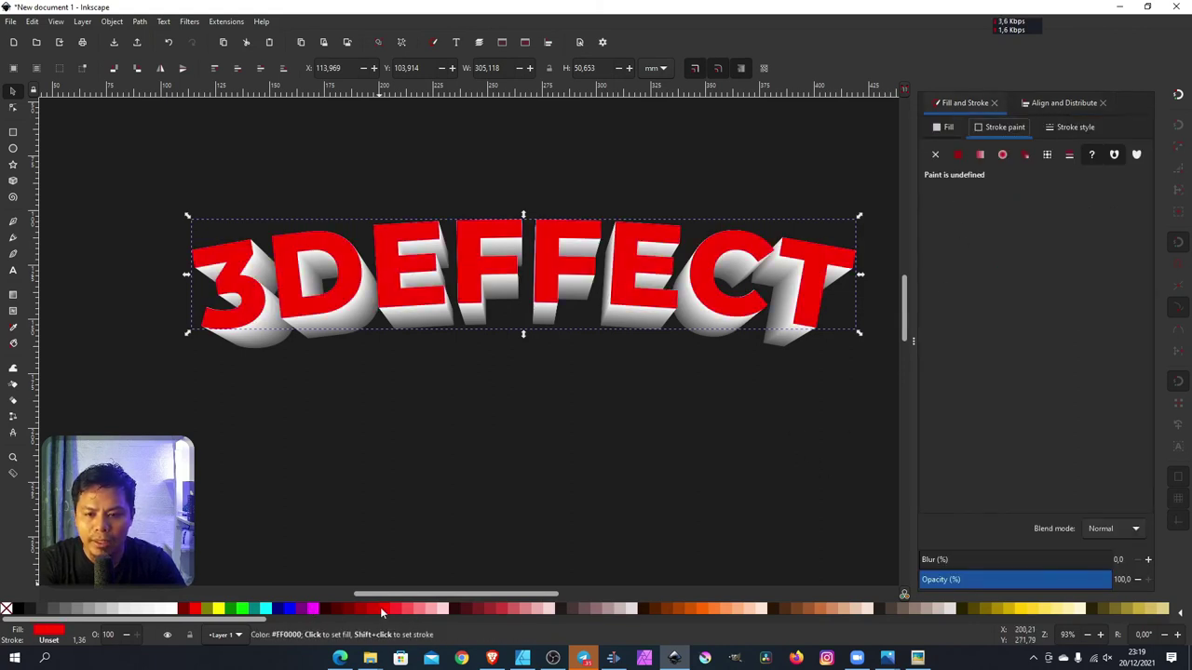
pyautogui.click(705, 609)
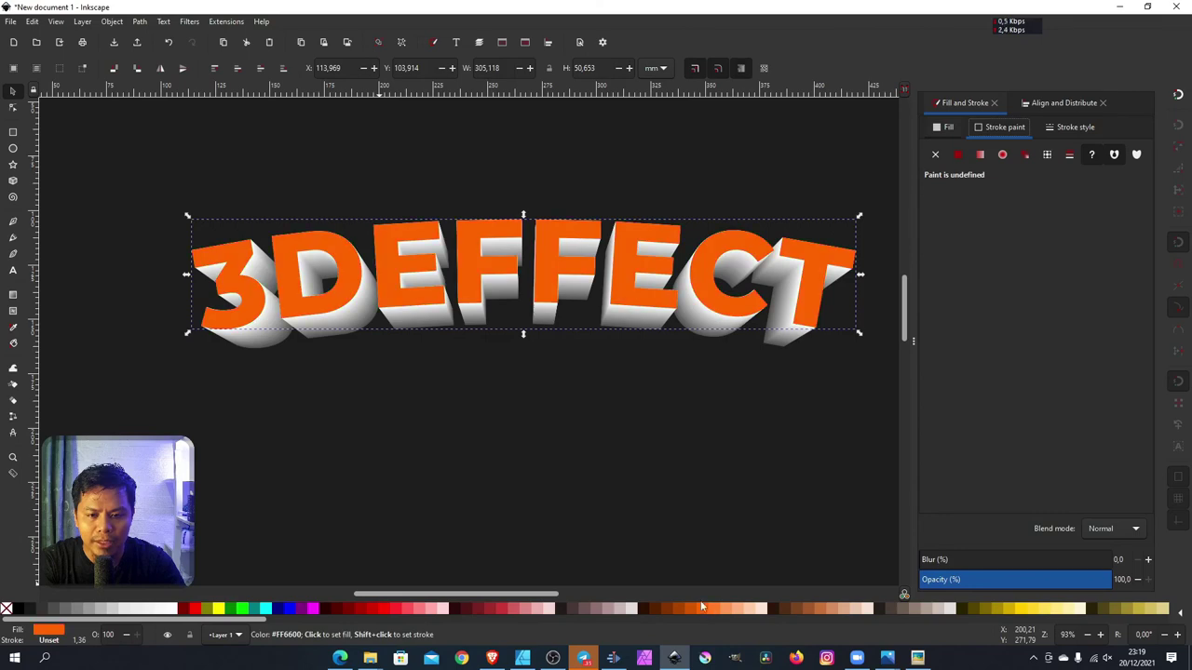
# Step: Preview the orange front face, then reselect it to edit its fill
pyautogui.scroll(-2, 540, 477)
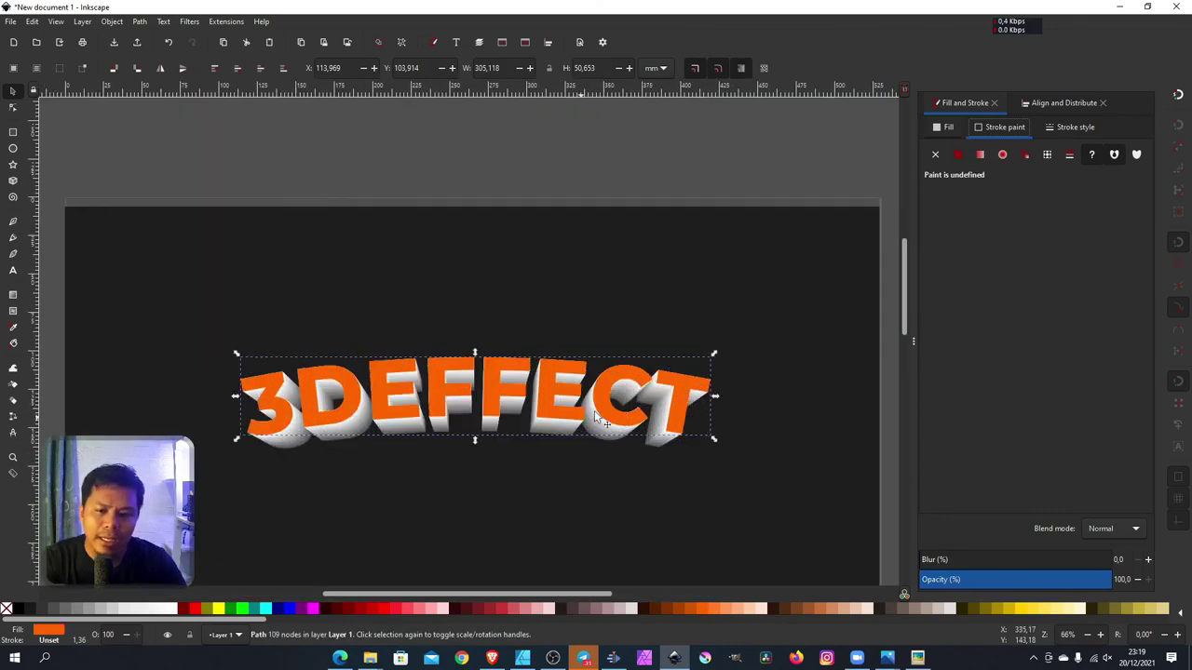
pyautogui.click(659, 140)
pyautogui.scroll(2, 344, 421)
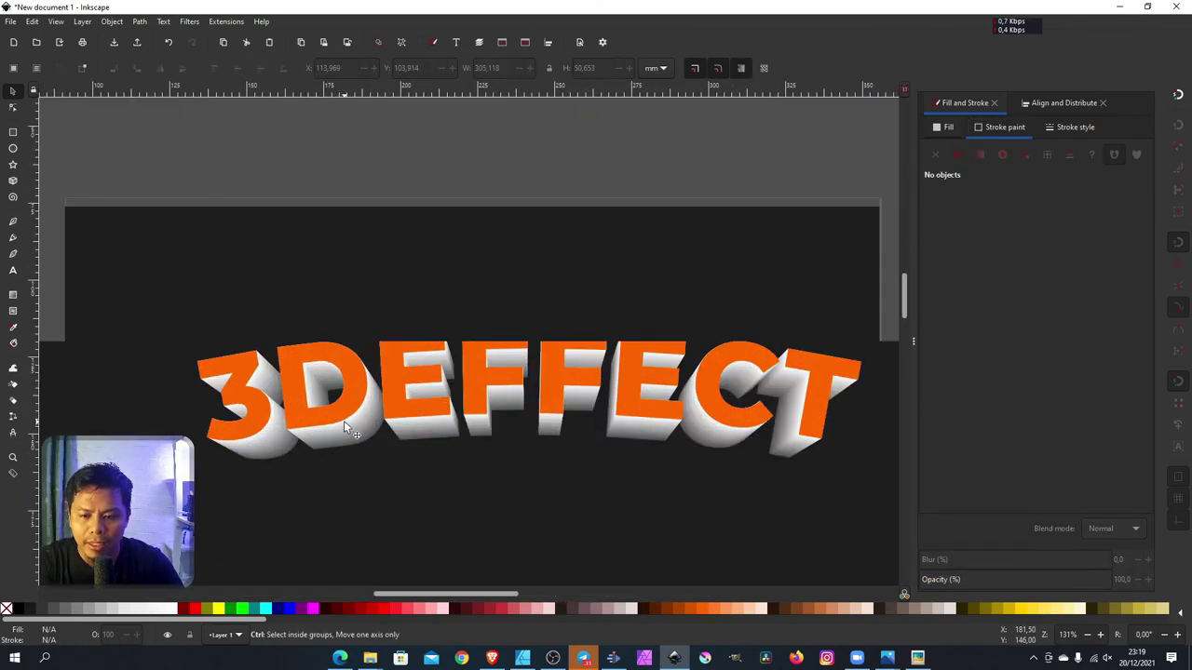
pyautogui.click(313, 410)
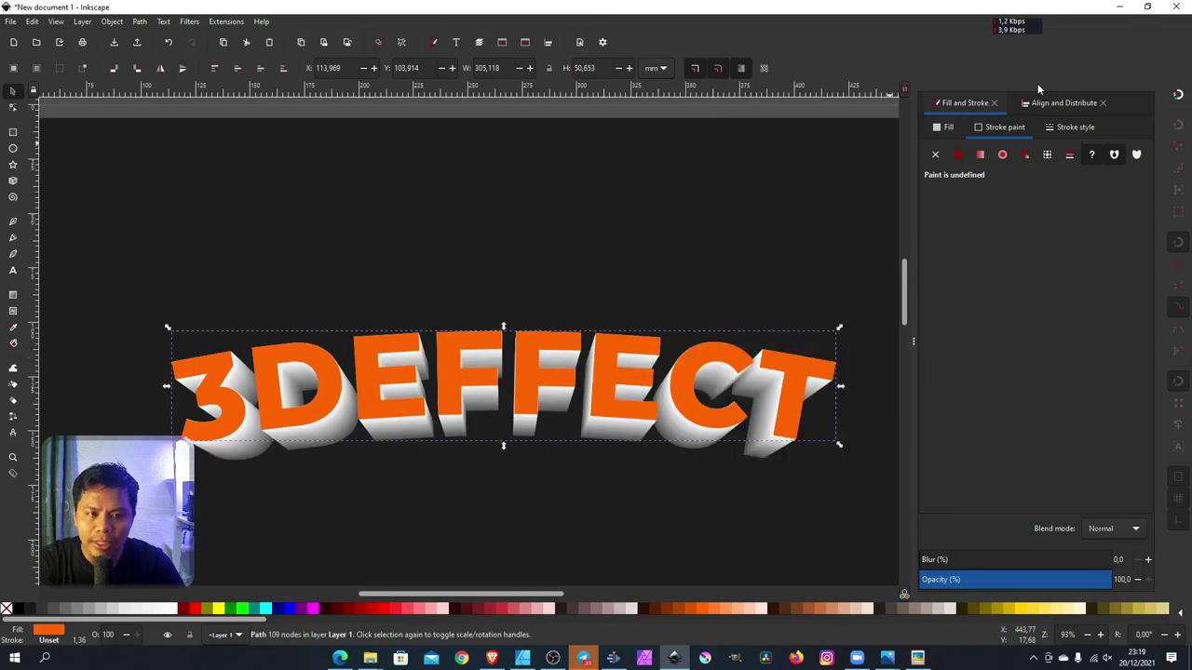
pyautogui.click(948, 127)
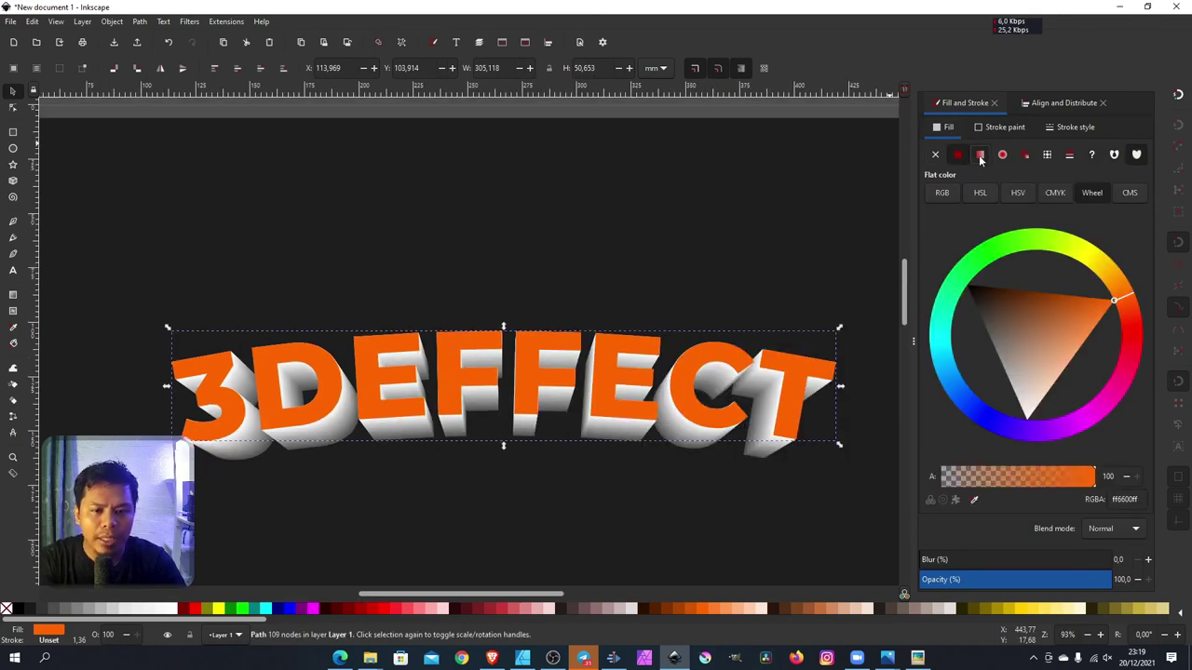
# Step: Fill the front face with a linear gradient running vertically up from the letters' bottom
pyautogui.click(979, 155)
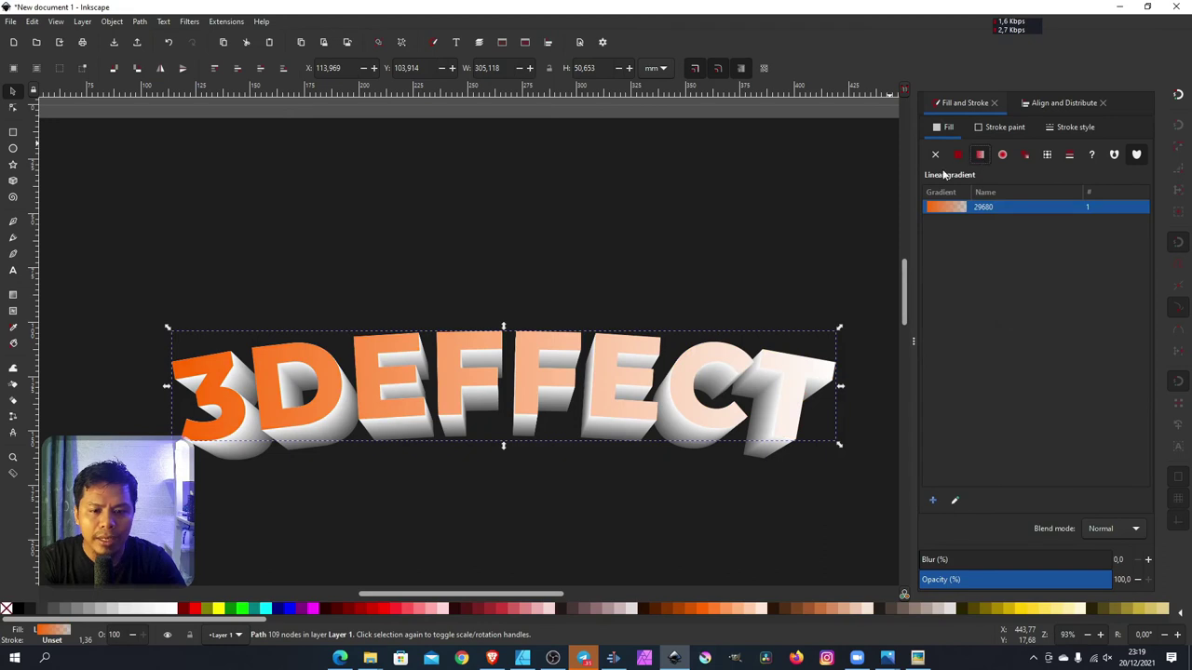
pyautogui.click(14, 297)
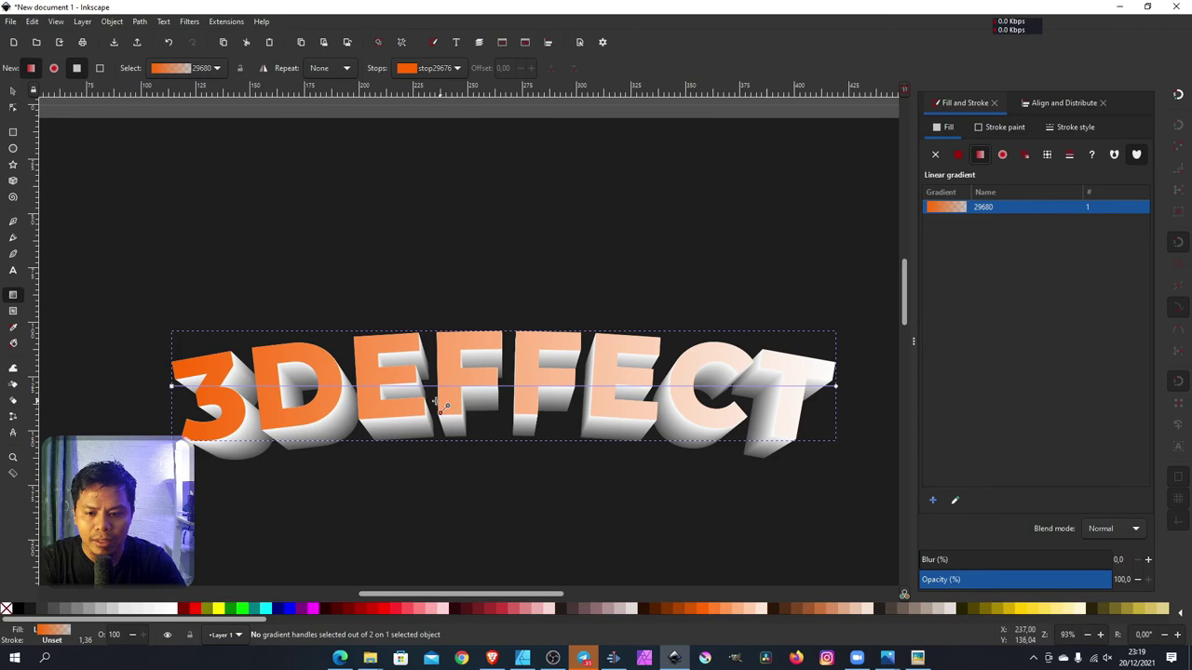
pyautogui.moveTo(174, 387); pyautogui.dragTo(485, 411)
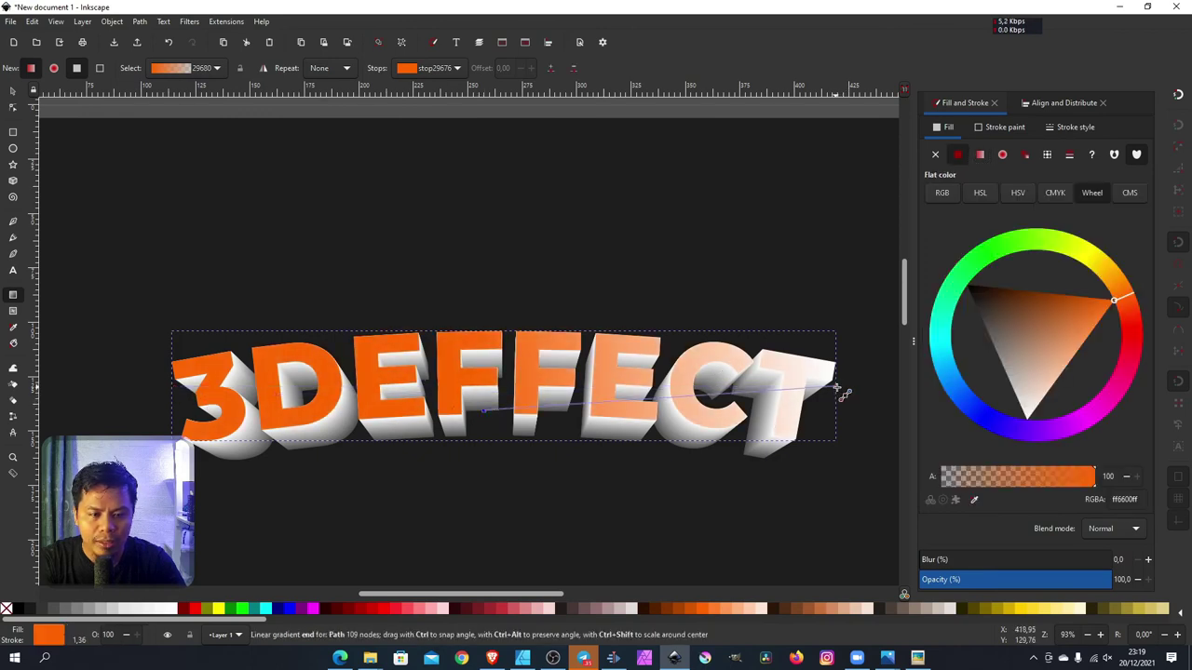
pyautogui.moveTo(838, 386)
pyautogui.mouseDown()
pyautogui.moveTo(468, 350)
pyautogui.moveTo(485, 340)
pyautogui.mouseUp()
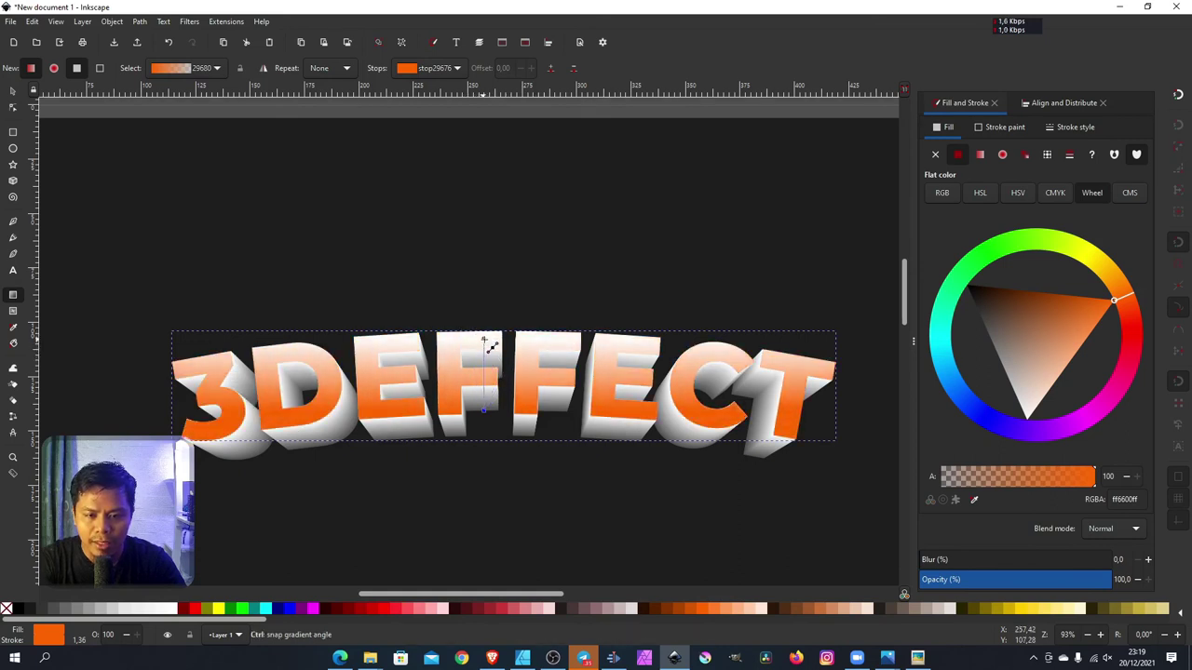
# Step: Make the top gradient stop opaque golden yellow (#F7B933) and the bottom stop deep orange (#FF5300)
pyautogui.click(484, 340)
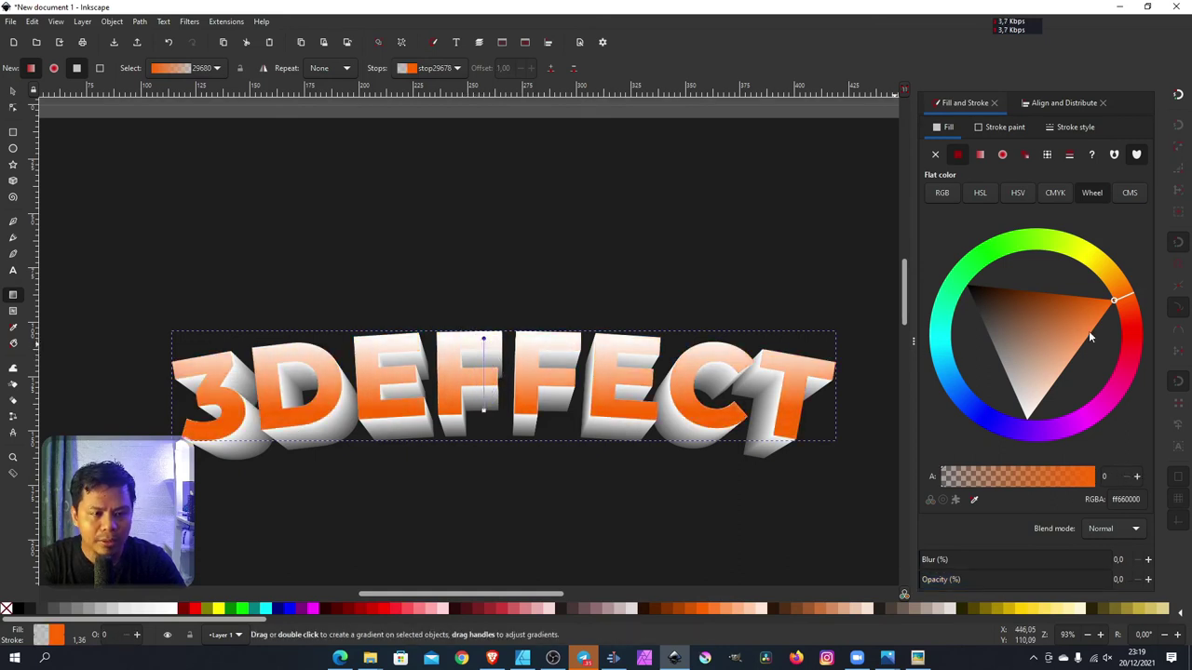
pyautogui.moveTo(1090, 337); pyautogui.dragTo(1080, 346)
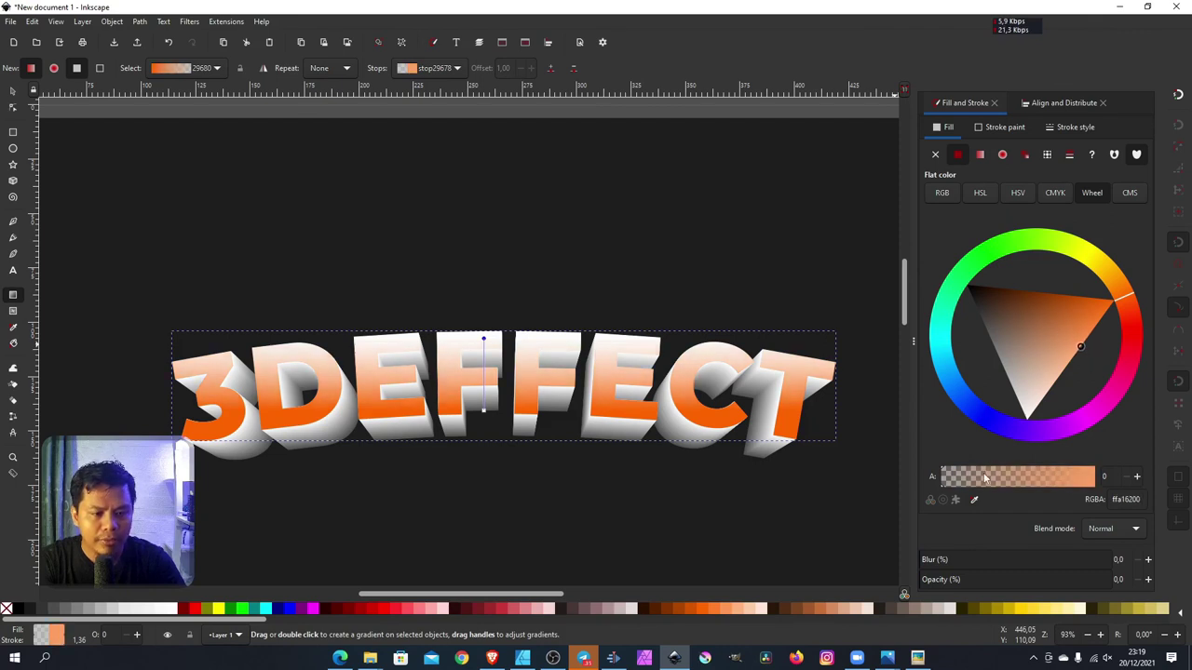
pyautogui.moveTo(985, 477); pyautogui.dragTo(1162, 472)
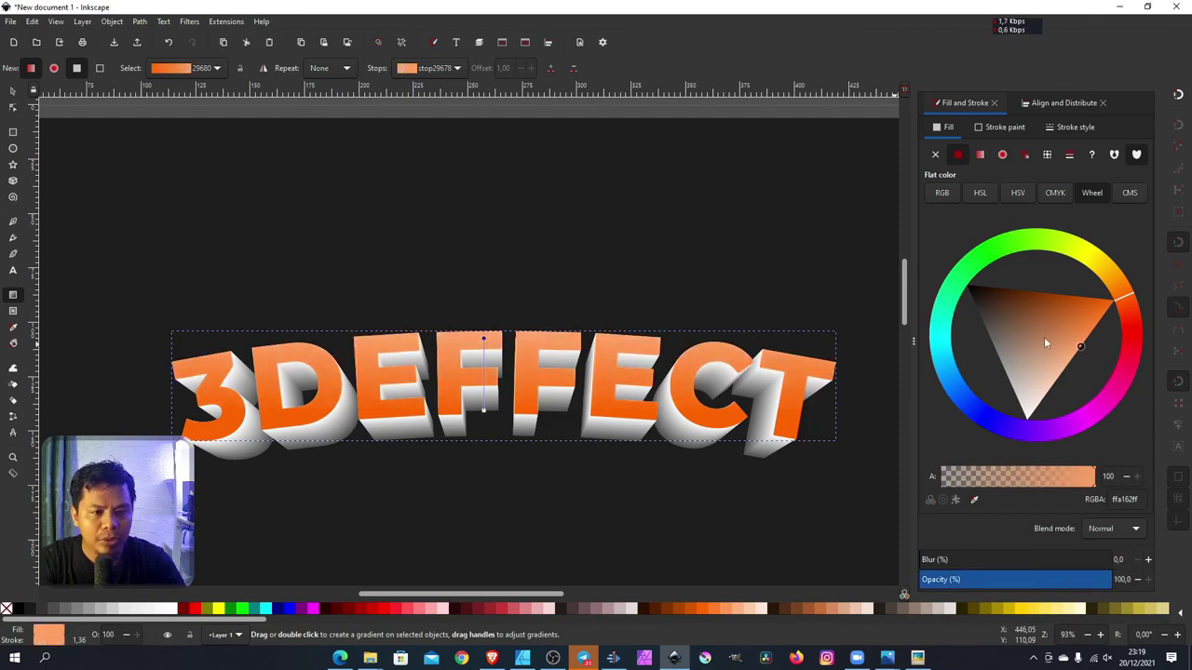
pyautogui.moveTo(1099, 279); pyautogui.dragTo(1103, 282)
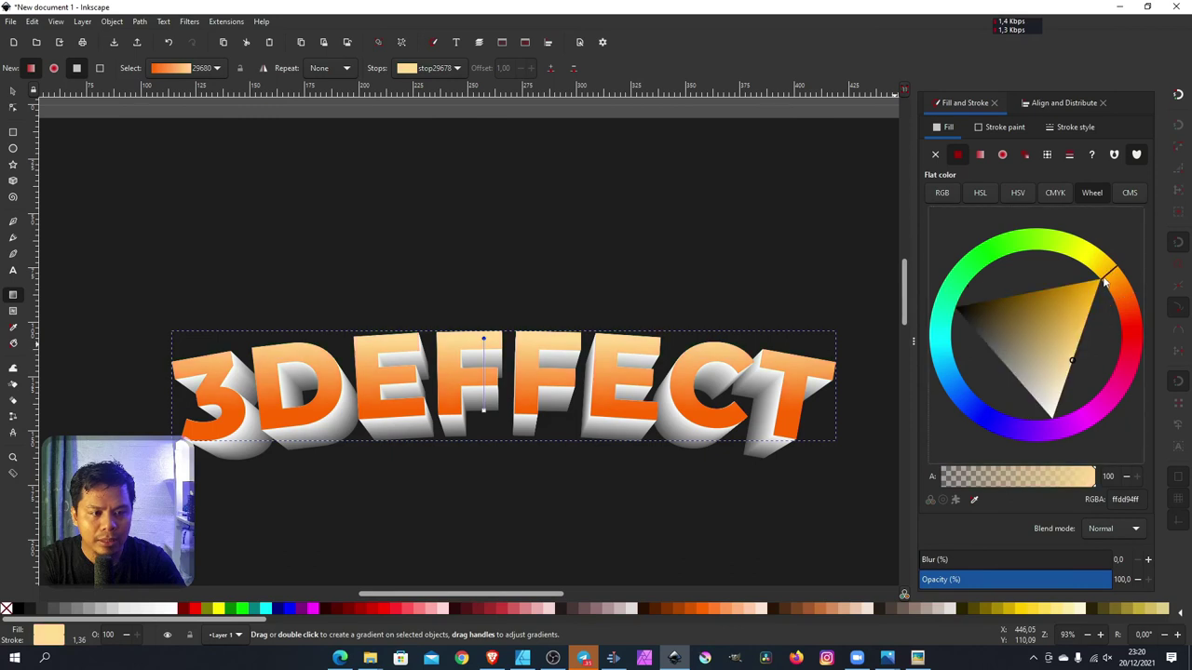
pyautogui.click(1085, 308)
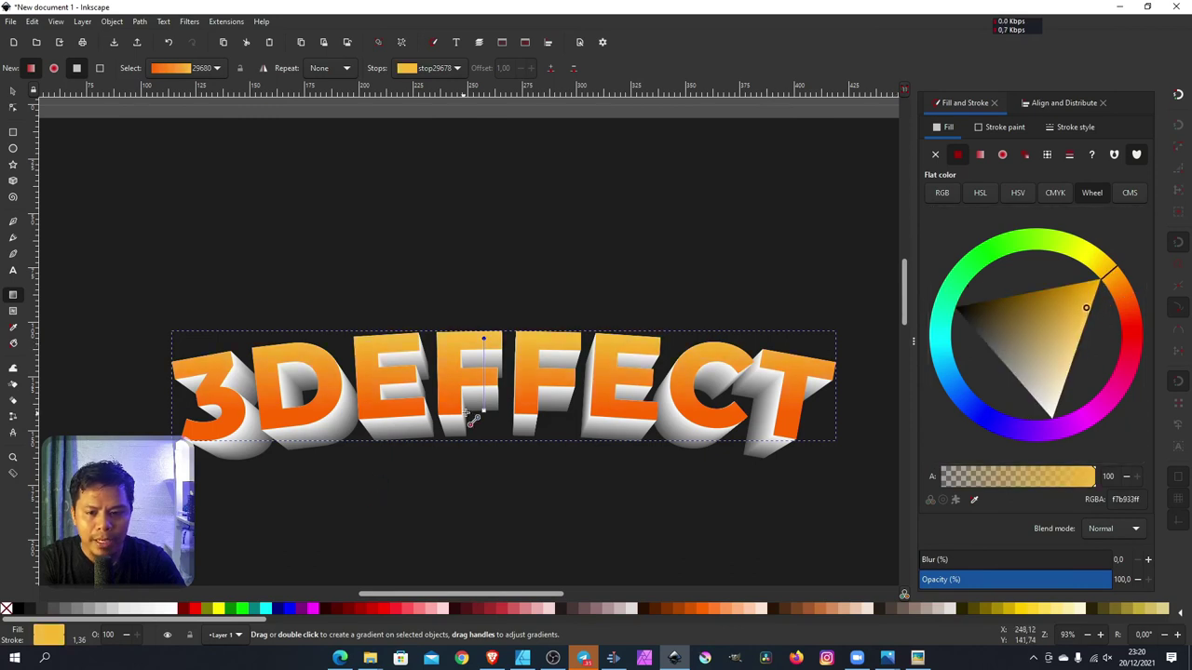
pyautogui.click(483, 410)
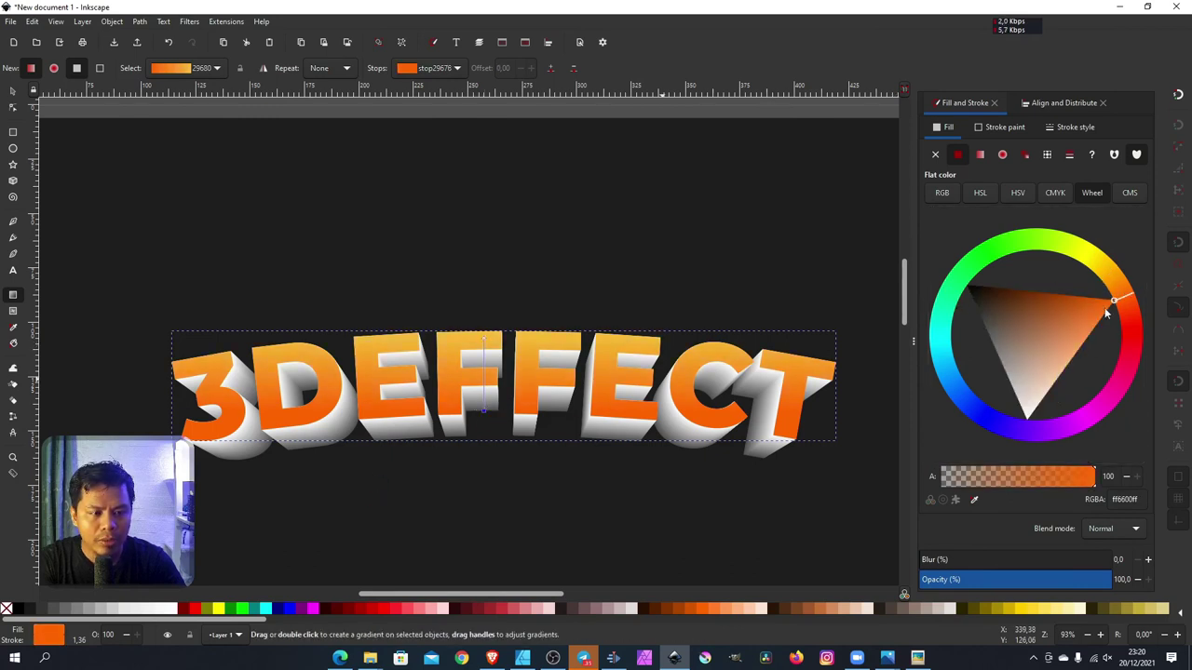
pyautogui.moveTo(1118, 304); pyautogui.dragTo(1130, 308)
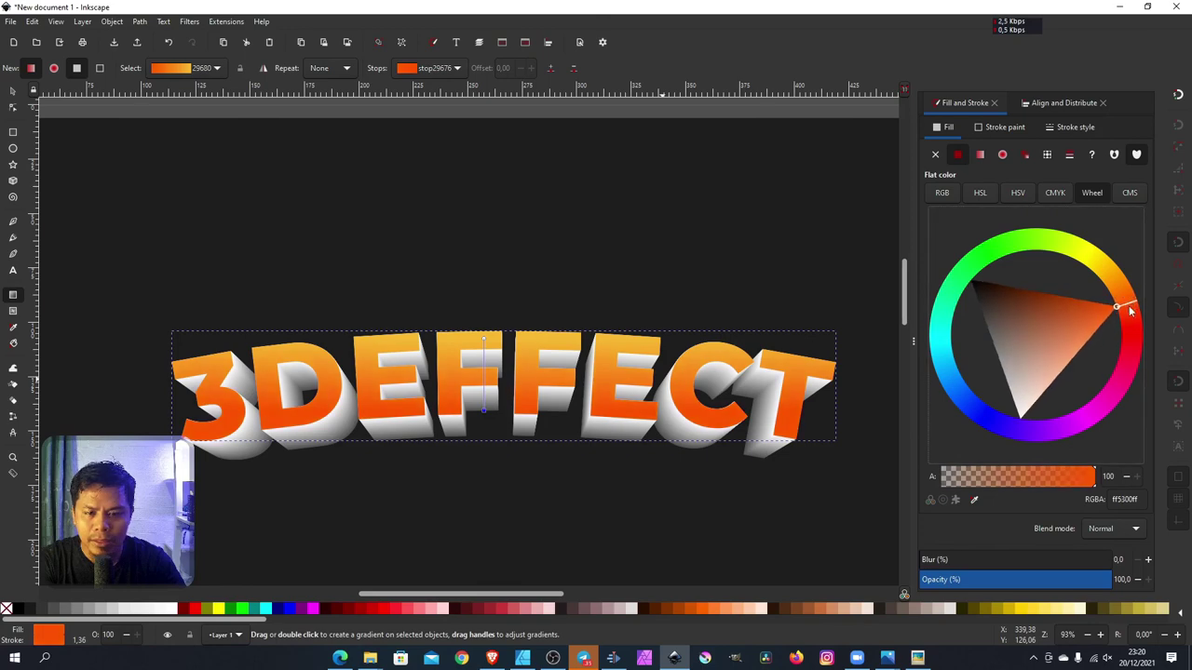
pyautogui.click(14, 91)
pyautogui.click(513, 322)
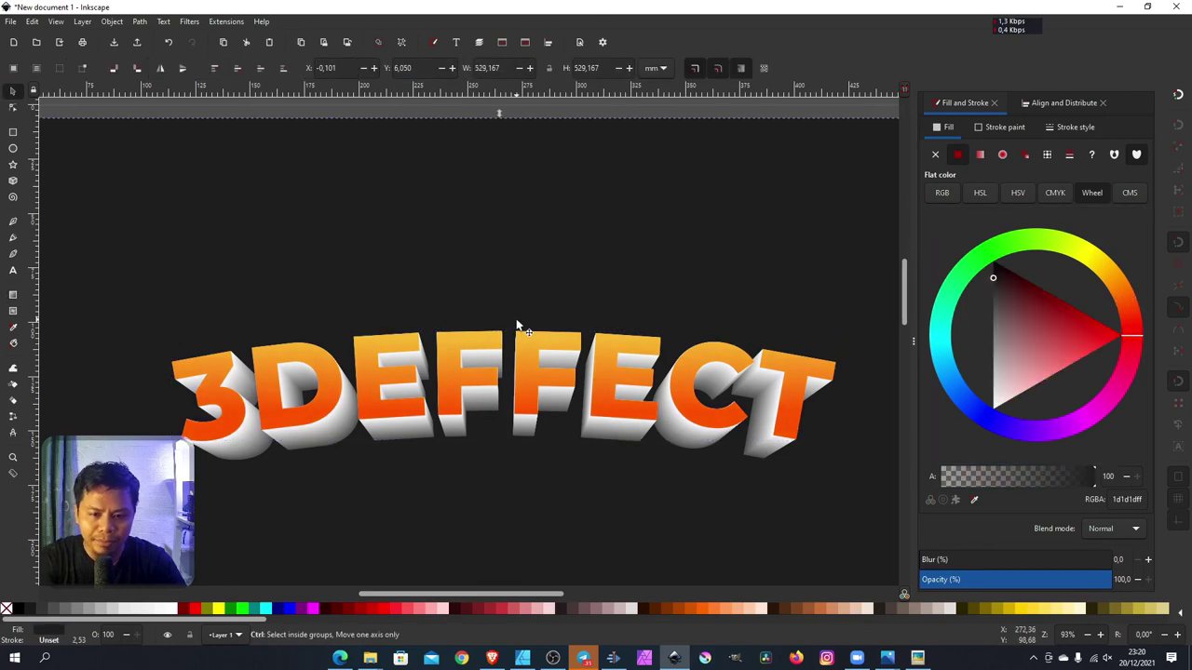